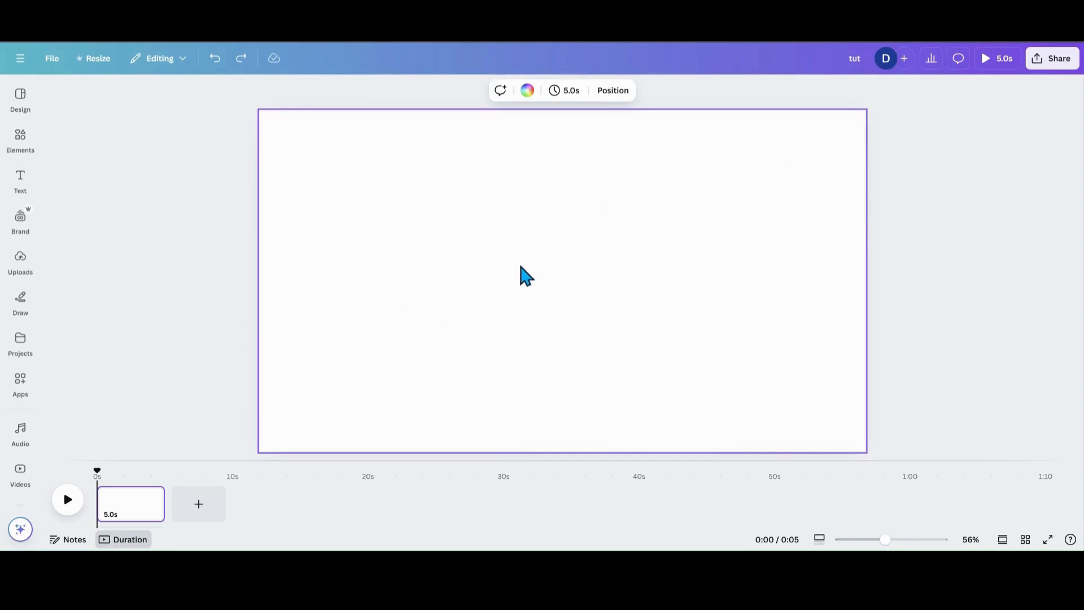
# - Add a circle shape to the page, shrink it and place it at the centre
pyautogui.click(22, 142)
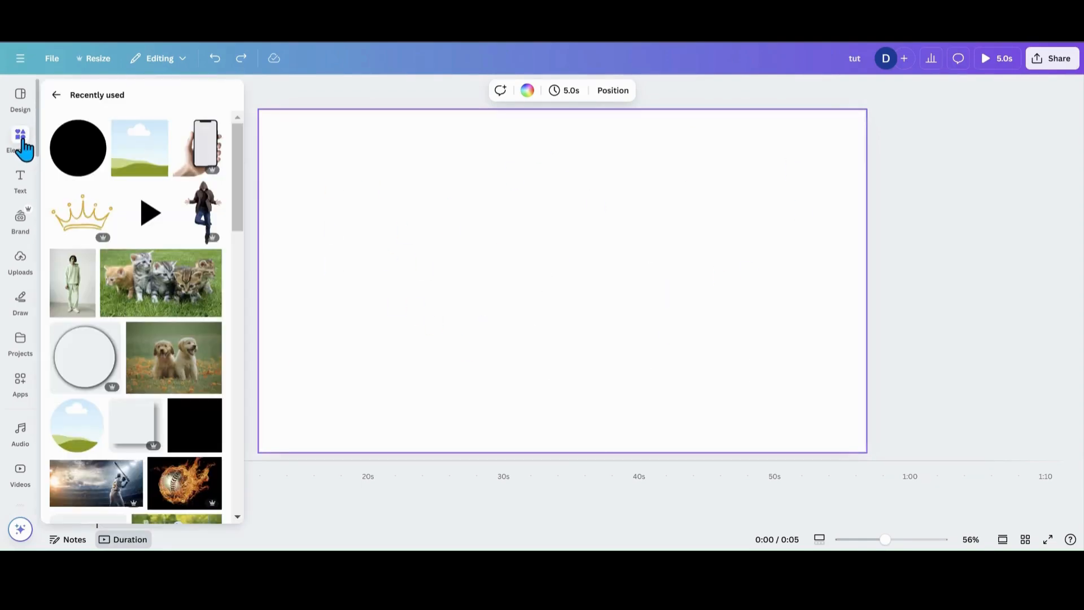
pyautogui.click(62, 157)
pyautogui.moveTo(577, 292)
pyautogui.mouseDown()
pyautogui.moveTo(591, 287)
pyautogui.moveTo(574, 293)
pyautogui.mouseUp()
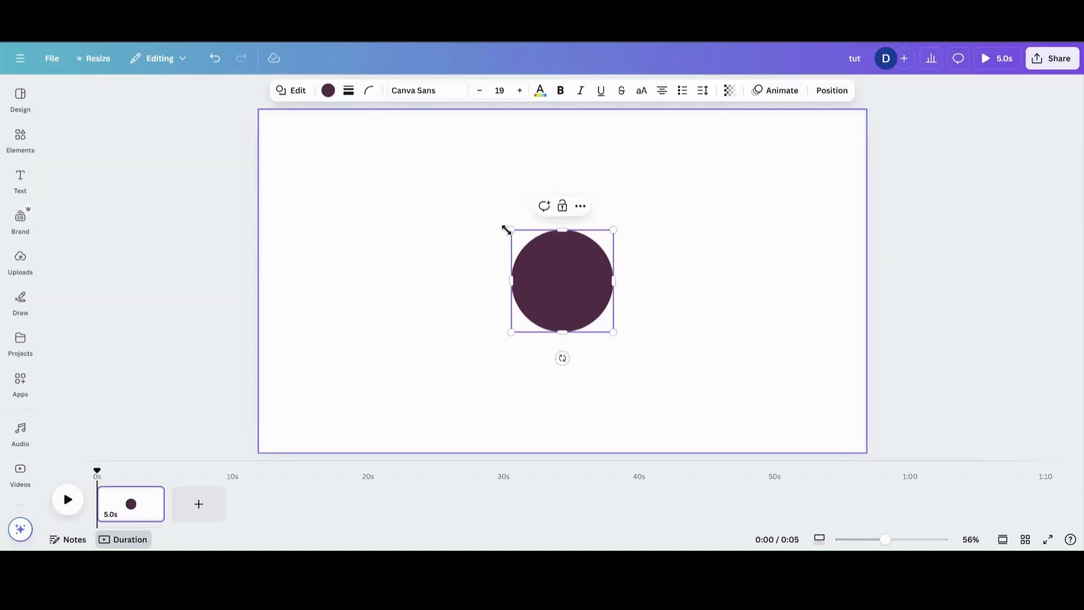
pyautogui.moveTo(508, 230); pyautogui.dragTo(549, 272)
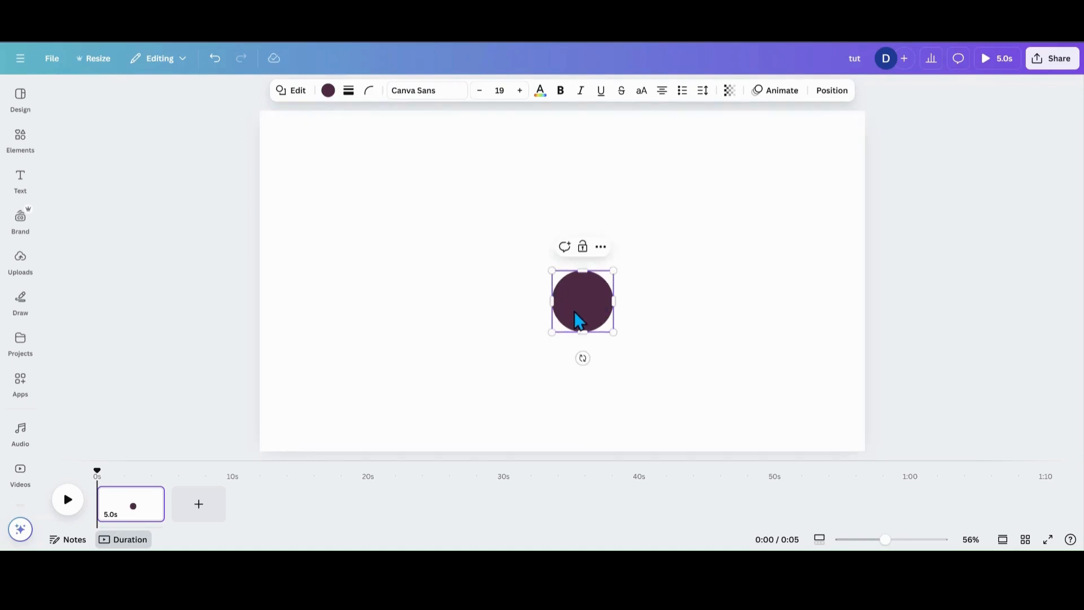
pyautogui.moveTo(576, 320); pyautogui.dragTo(556, 300)
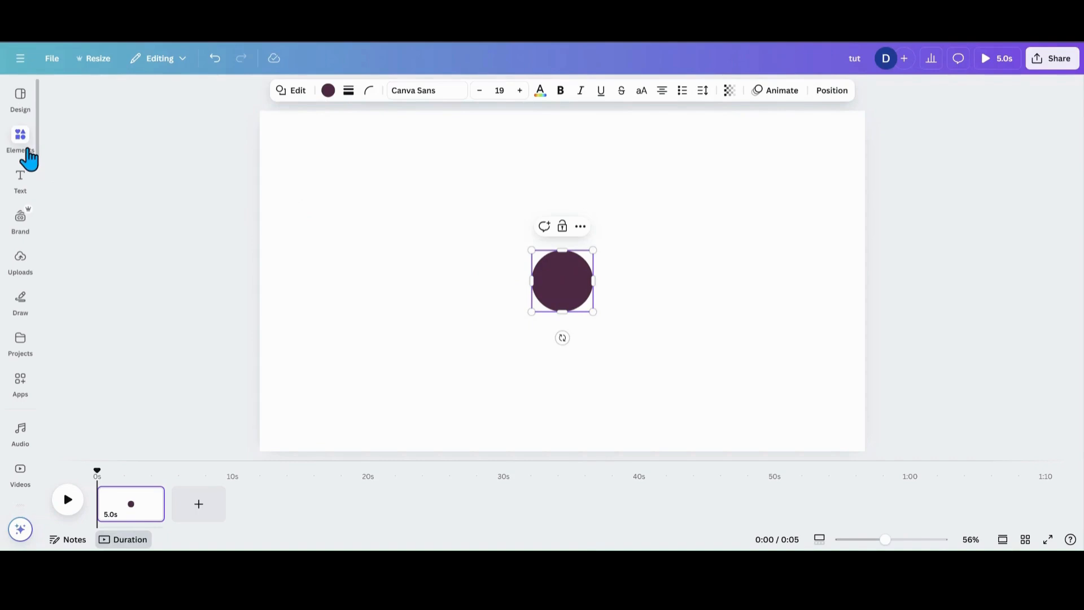
# - Add the play button graphic beside the circle and colour its white background light grey
pyautogui.click(24, 148)
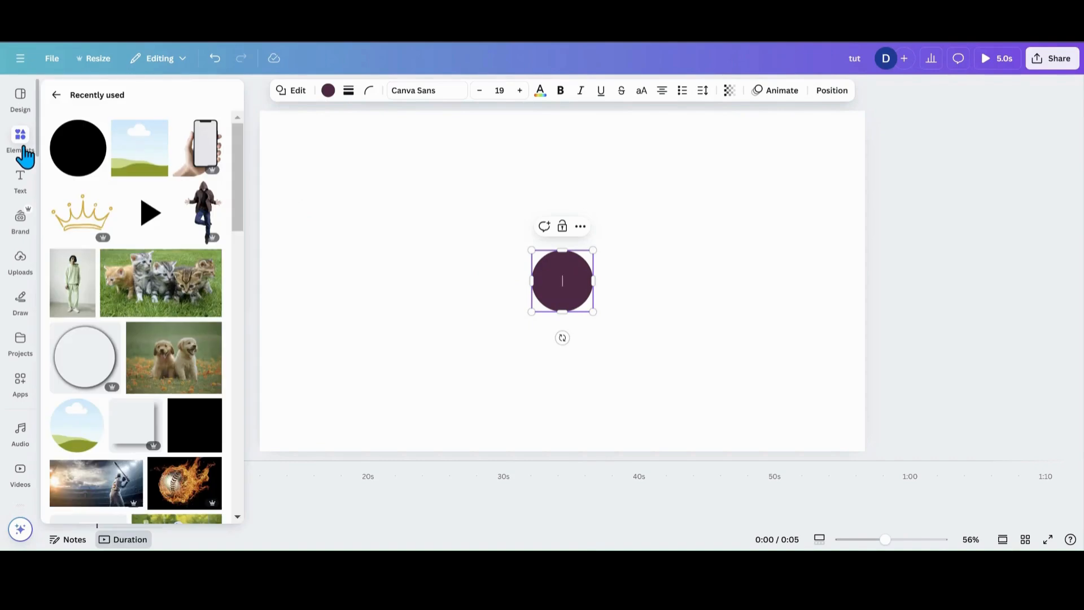
pyautogui.click(137, 234)
pyautogui.moveTo(500, 269); pyautogui.dragTo(355, 244)
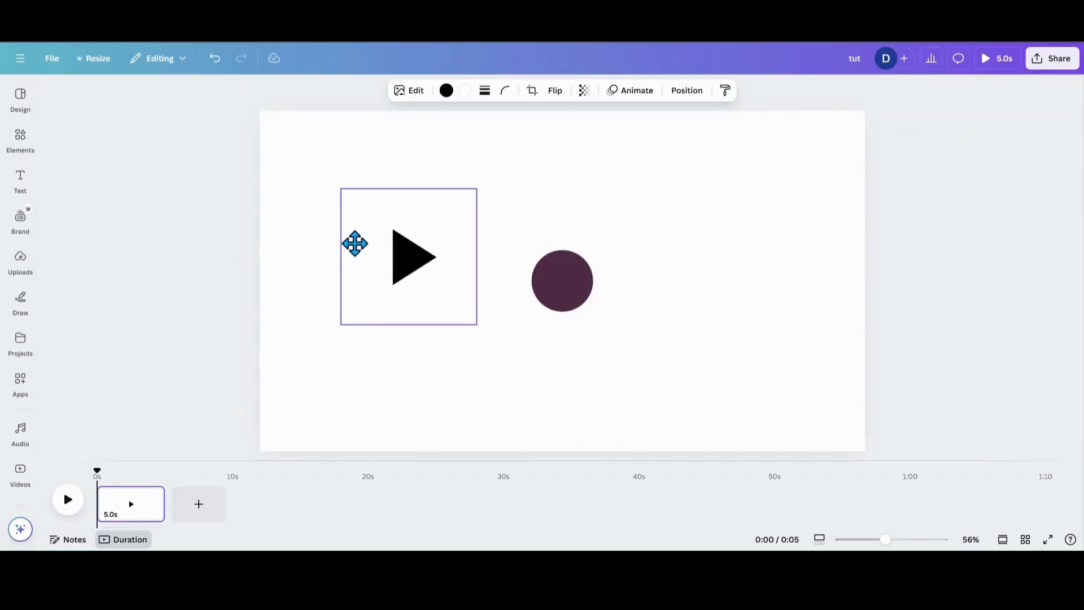
pyautogui.click(464, 92)
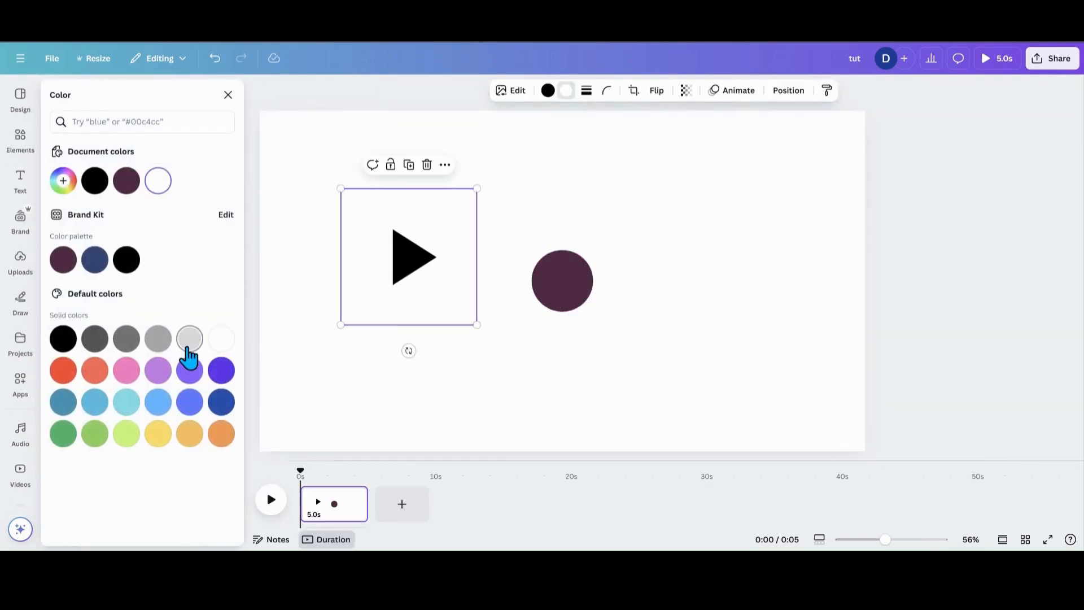
pyautogui.click(189, 339)
pyautogui.moveTo(392, 241); pyautogui.dragTo(407, 272)
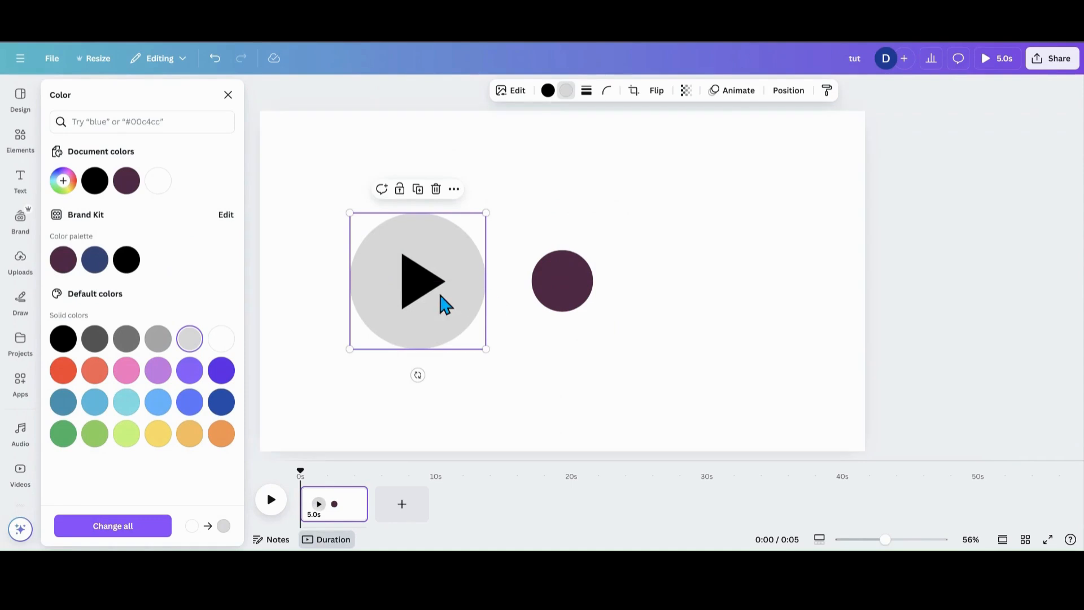
# - Delete the dark purple circle, and shrink the play button and centre it on the page
pyautogui.click(554, 299)
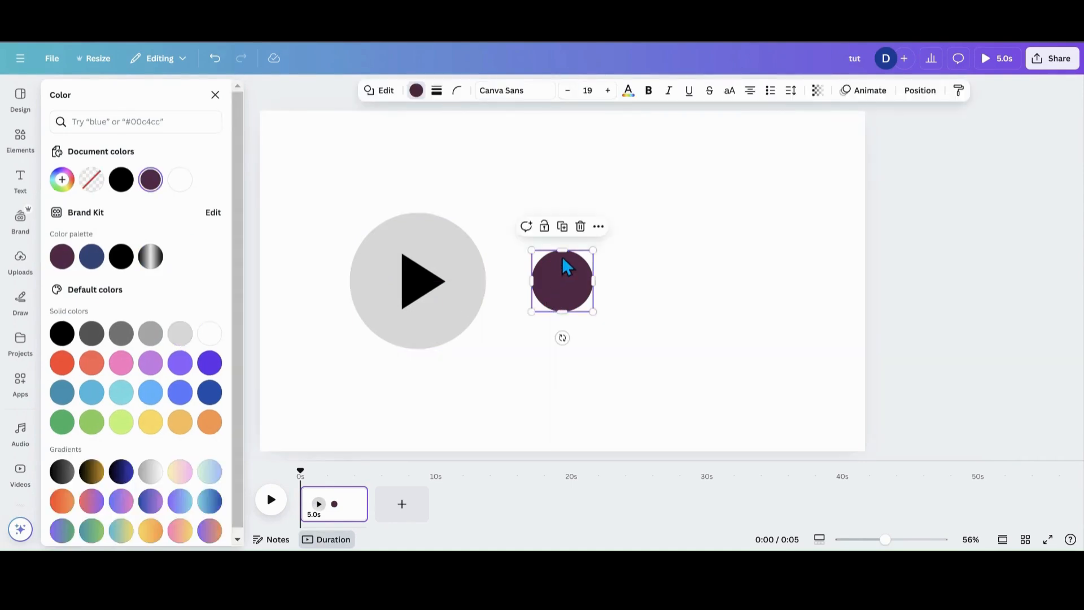
pyautogui.click(581, 227)
pyautogui.moveTo(443, 284); pyautogui.dragTo(584, 273)
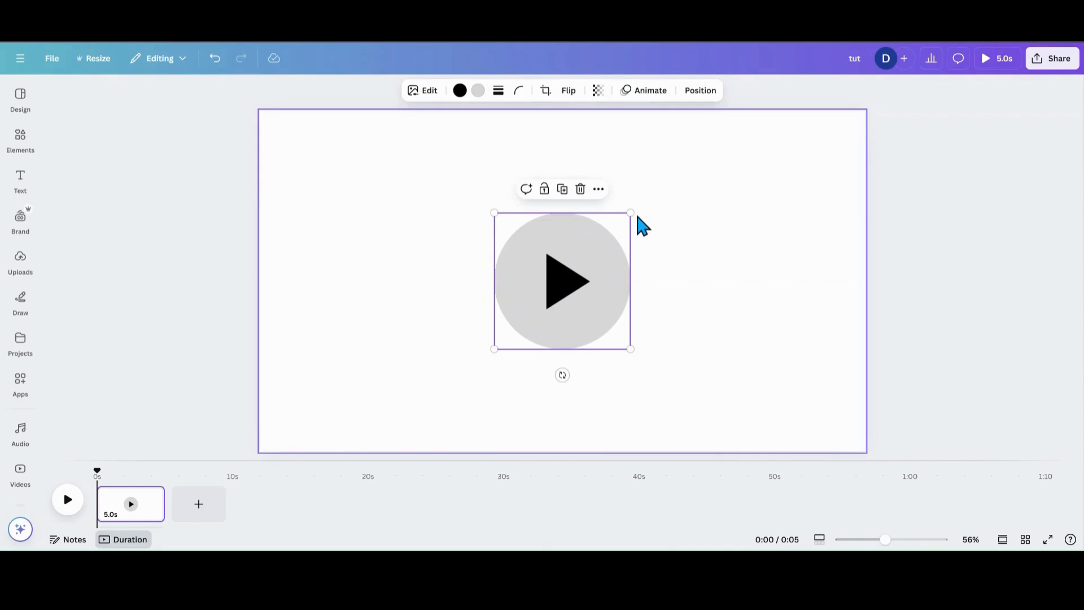
pyautogui.moveTo(630, 213); pyautogui.dragTo(574, 283)
pyautogui.moveTo(545, 319); pyautogui.dragTo(558, 294)
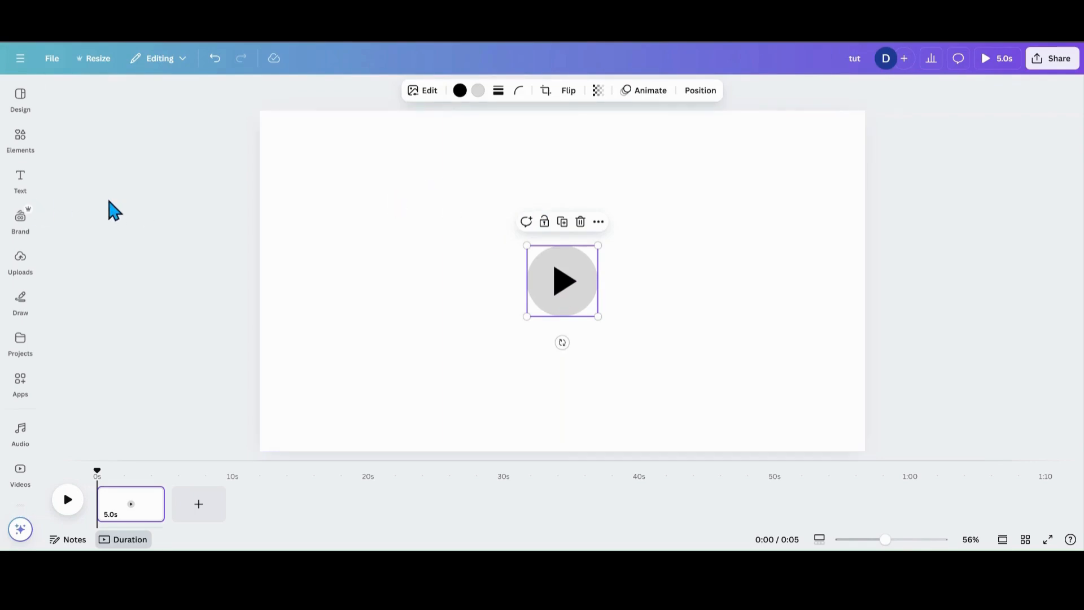
# - Add the hooded man cutout and the green tracksuit photo, placing them on opposite sides of the play button
pyautogui.click(23, 148)
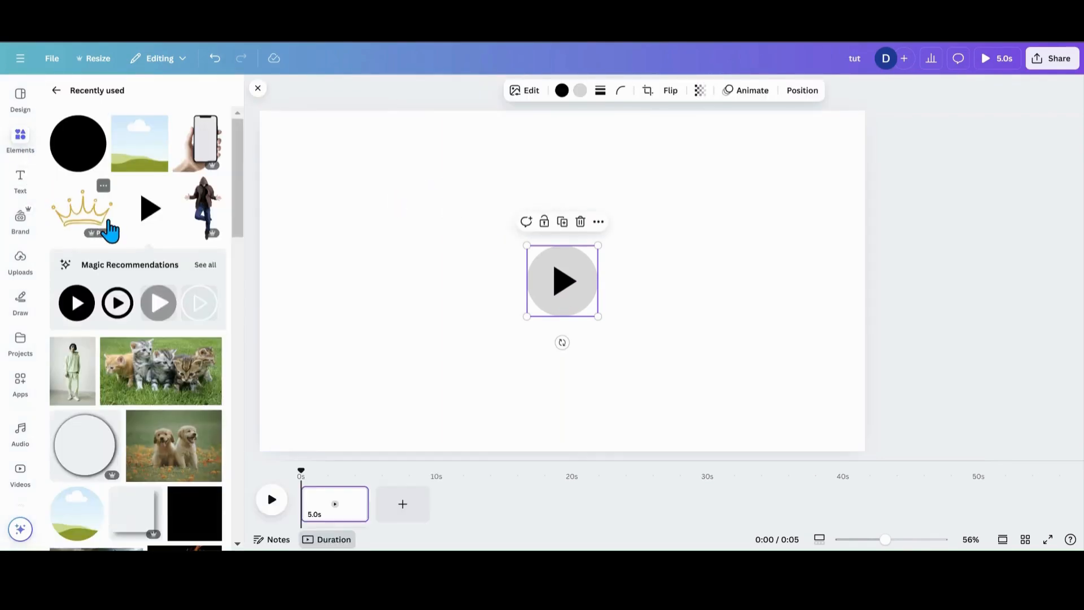
pyautogui.click(201, 218)
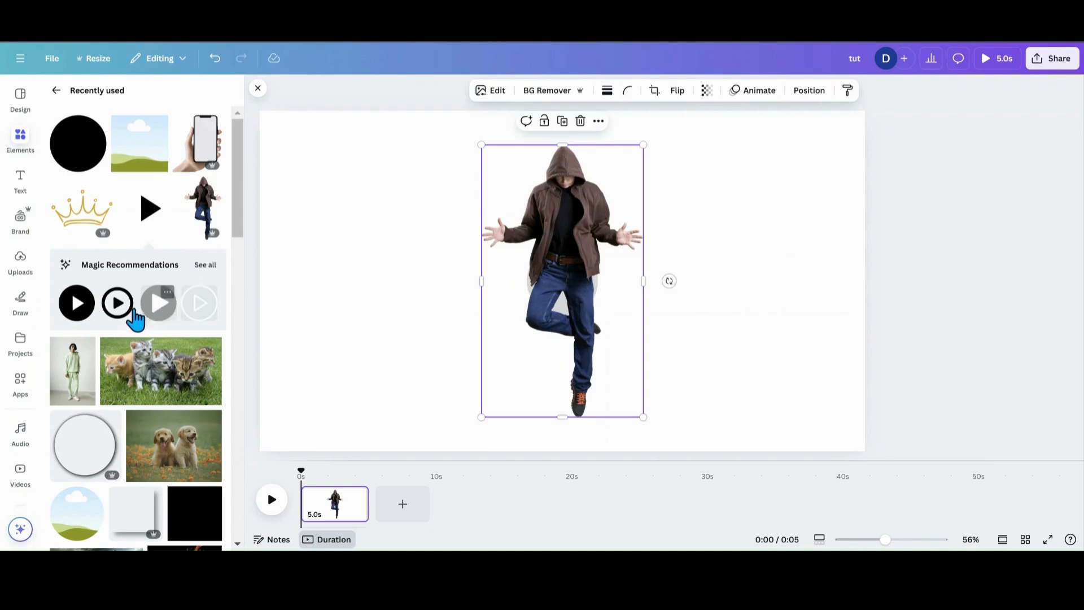
pyautogui.click(76, 381)
pyautogui.moveTo(482, 272); pyautogui.dragTo(358, 268)
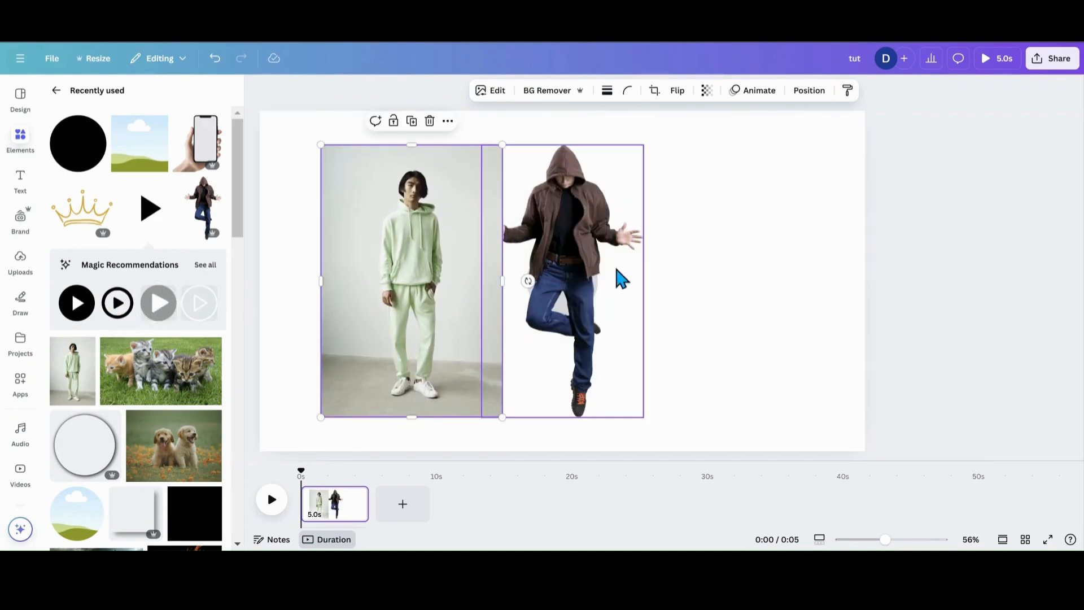
pyautogui.click(603, 283)
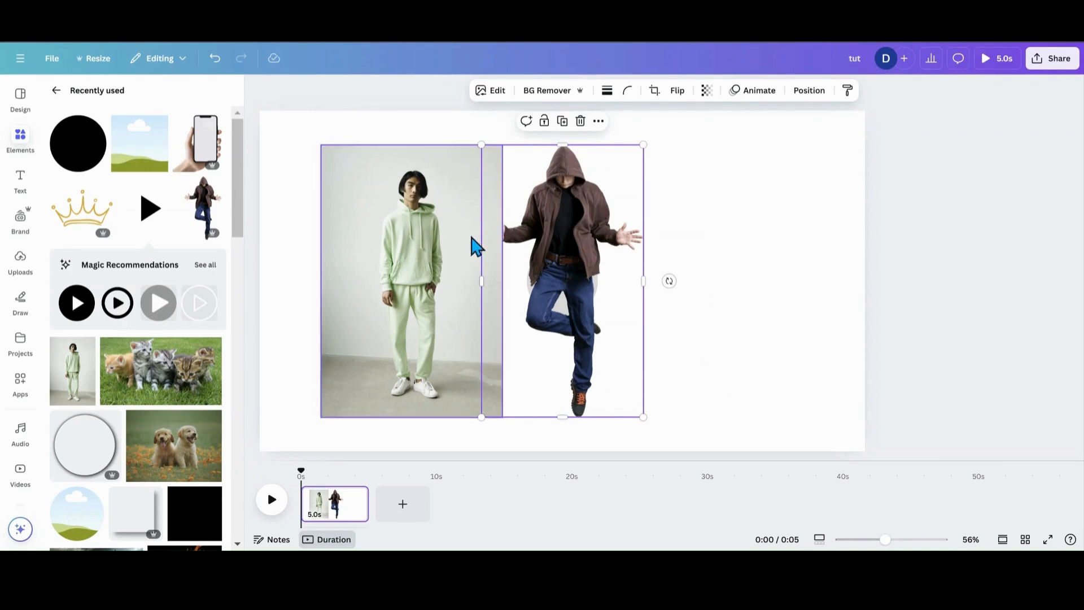
pyautogui.moveTo(604, 275); pyautogui.dragTo(744, 249)
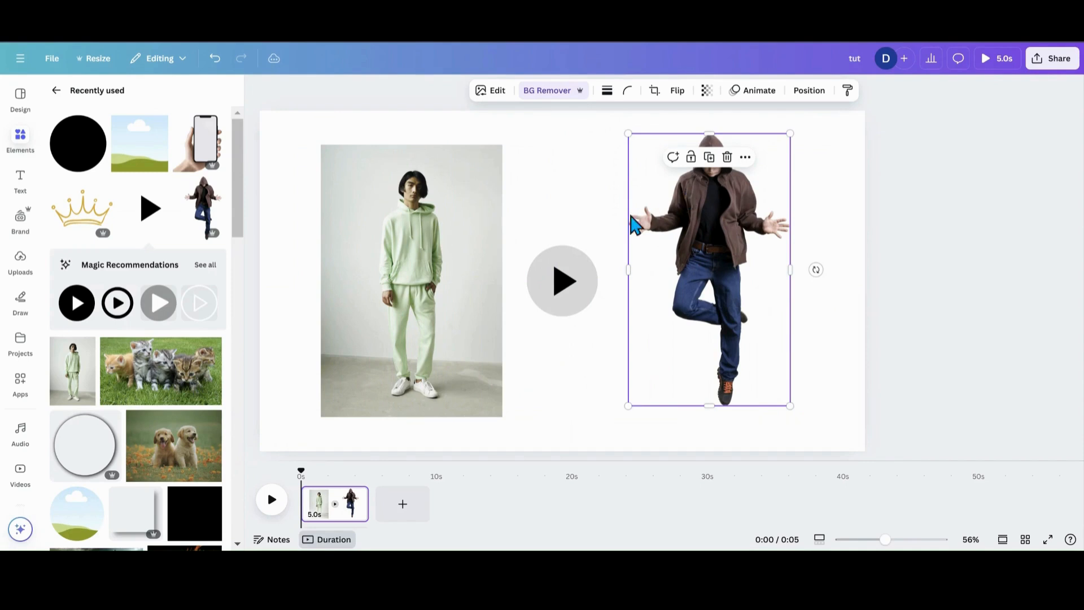
# - Remove the green tracksuit photo's background and scale the hooded man down to match that figure's height
pyautogui.click(422, 251)
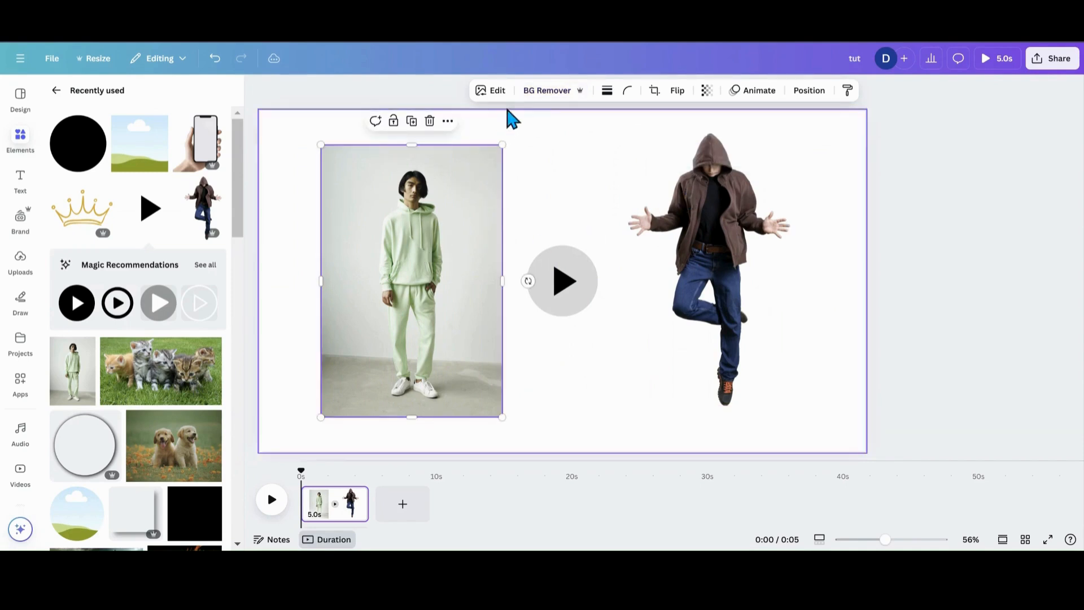
pyautogui.click(545, 90)
pyautogui.moveTo(732, 240); pyautogui.dragTo(469, 275)
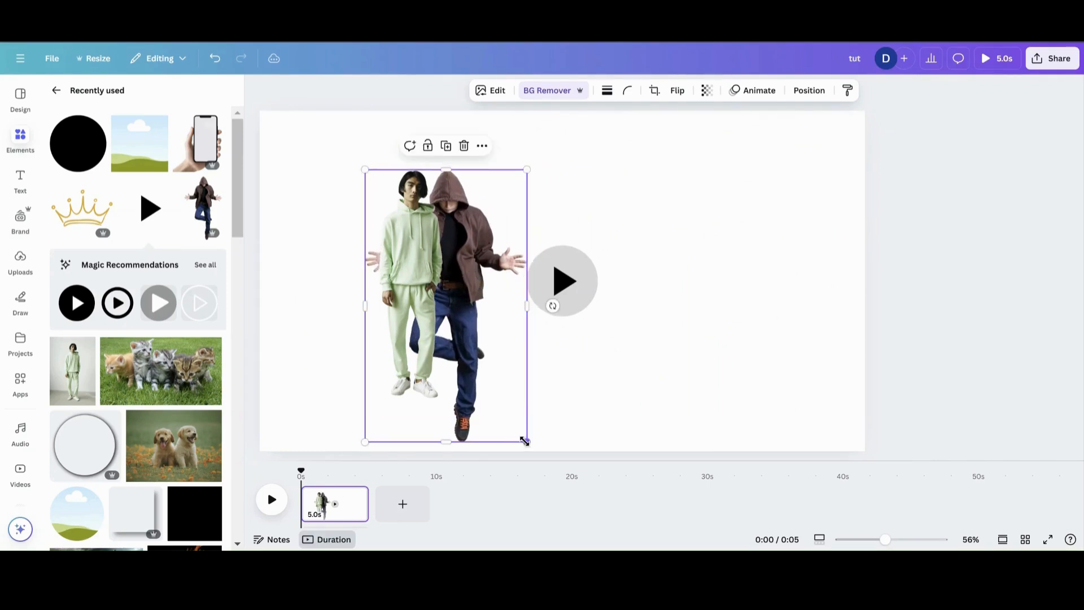
pyautogui.moveTo(525, 441); pyautogui.dragTo(495, 379)
pyautogui.moveTo(472, 317); pyautogui.dragTo(755, 290)
# - Stack the green tracksuit figure on the hooded man and shrink both together near the page's upper right
pyautogui.click(409, 305)
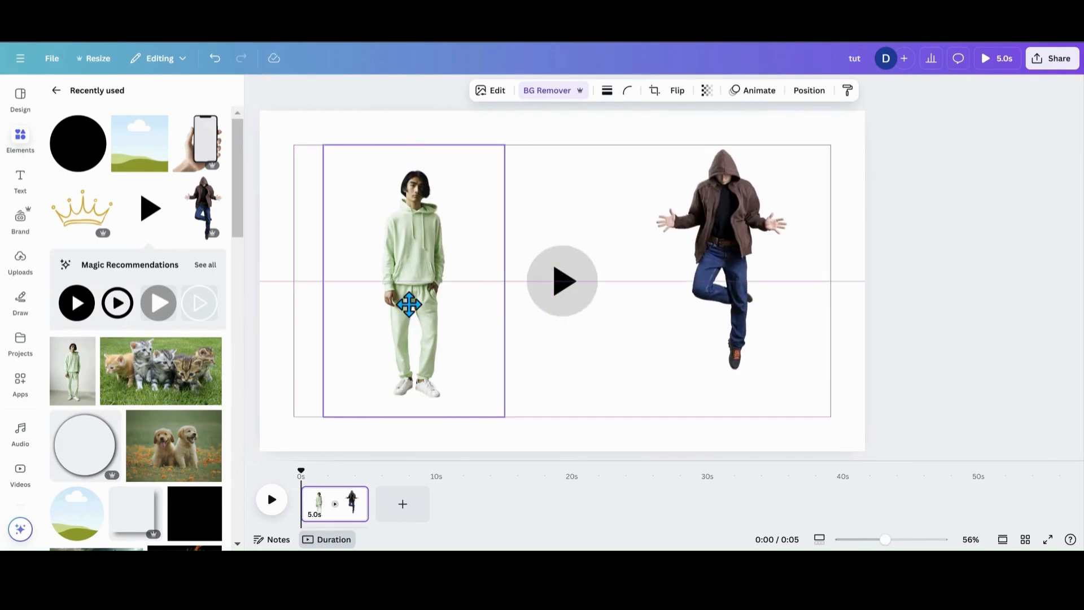
pyautogui.moveTo(408, 305); pyautogui.dragTo(722, 284)
pyautogui.moveTo(838, 135); pyautogui.dragTo(734, 231)
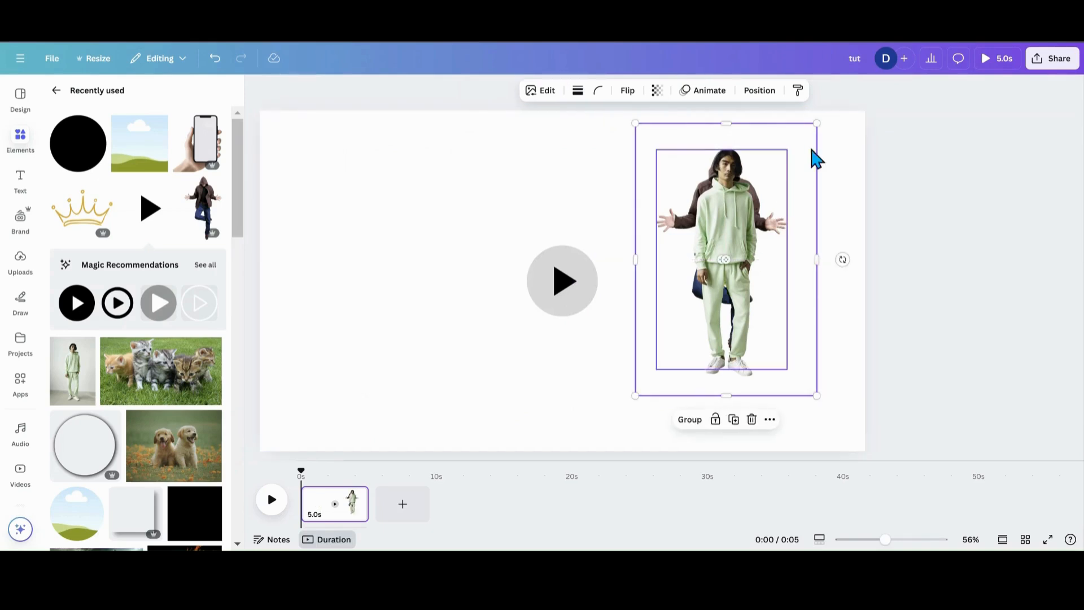
pyautogui.moveTo(817, 123); pyautogui.dragTo(742, 262)
pyautogui.moveTo(699, 353); pyautogui.dragTo(729, 206)
# - Move the hooded man upright above the play button and make it slightly smaller
pyautogui.click(697, 280)
pyautogui.click(579, 213)
pyautogui.click(556, 203)
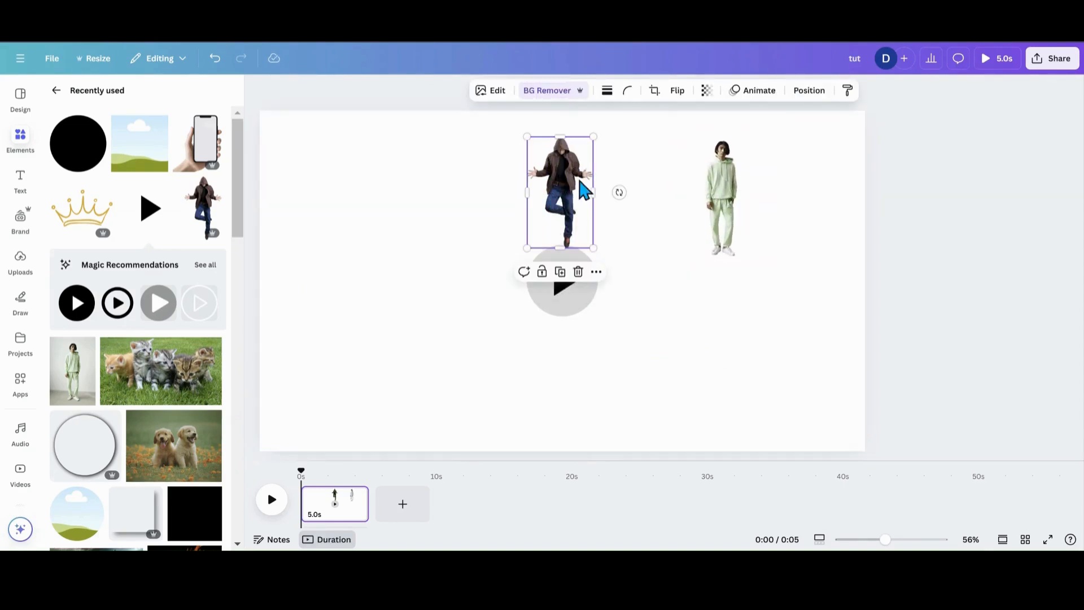
pyautogui.moveTo(592, 136); pyautogui.dragTo(585, 151)
# - Duplicate the hooded man, rotate the copy a quarter turn clockwise and place it right of the play button
pyautogui.moveTo(571, 197); pyautogui.dragTo(631, 243)
pyautogui.click(556, 124)
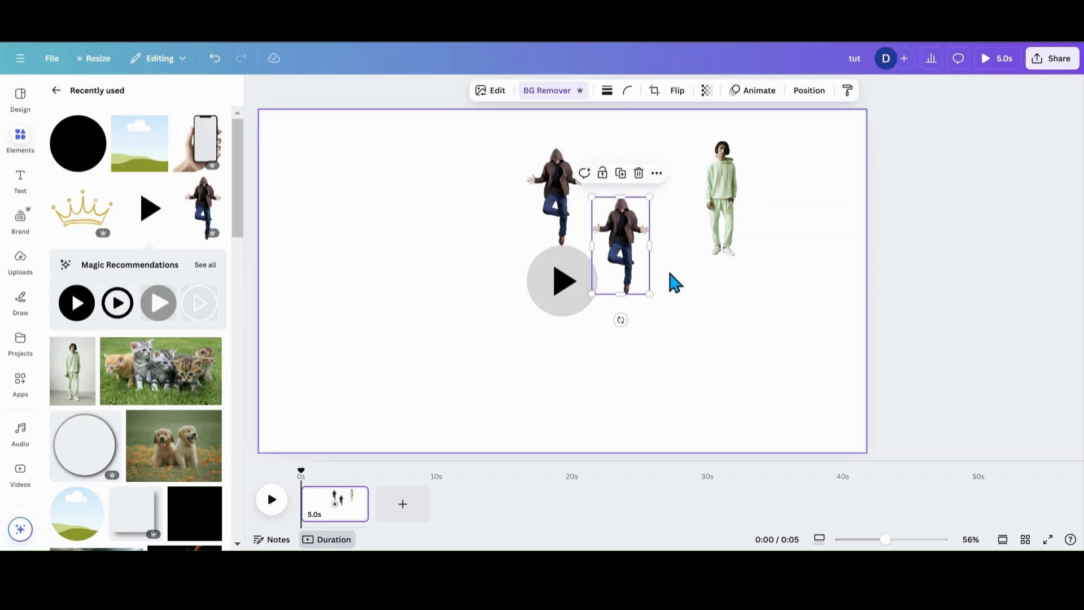
pyautogui.moveTo(621, 320); pyautogui.dragTo(529, 248)
pyautogui.moveTo(629, 254); pyautogui.dragTo(654, 276)
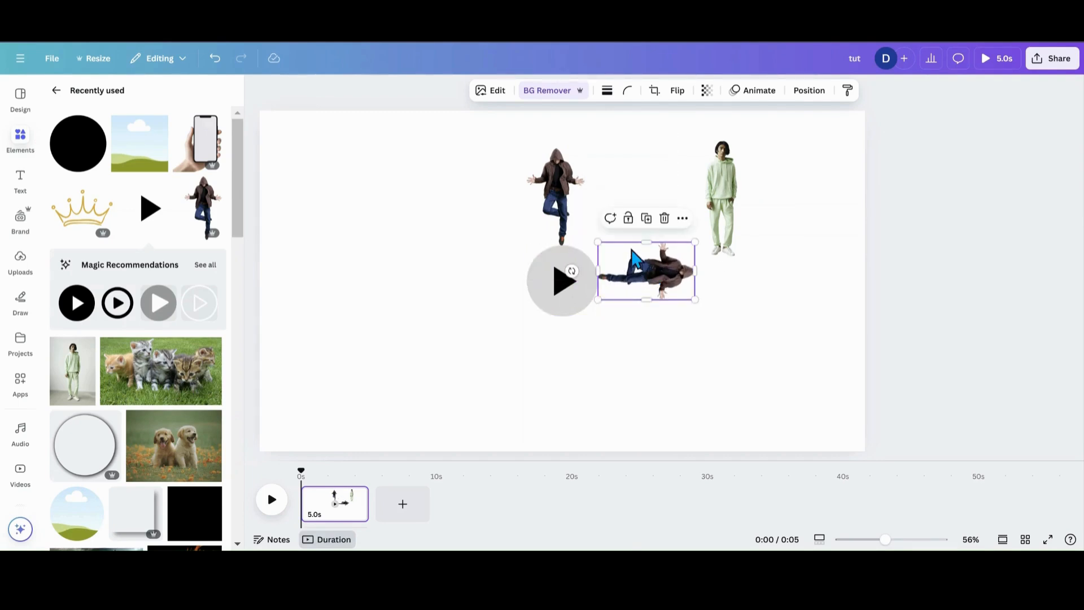
# - Duplicate the sideways hooded man, turn the copy upside down and place it below the play button
pyautogui.click(647, 219)
pyautogui.moveTo(716, 368); pyautogui.dragTo(567, 394)
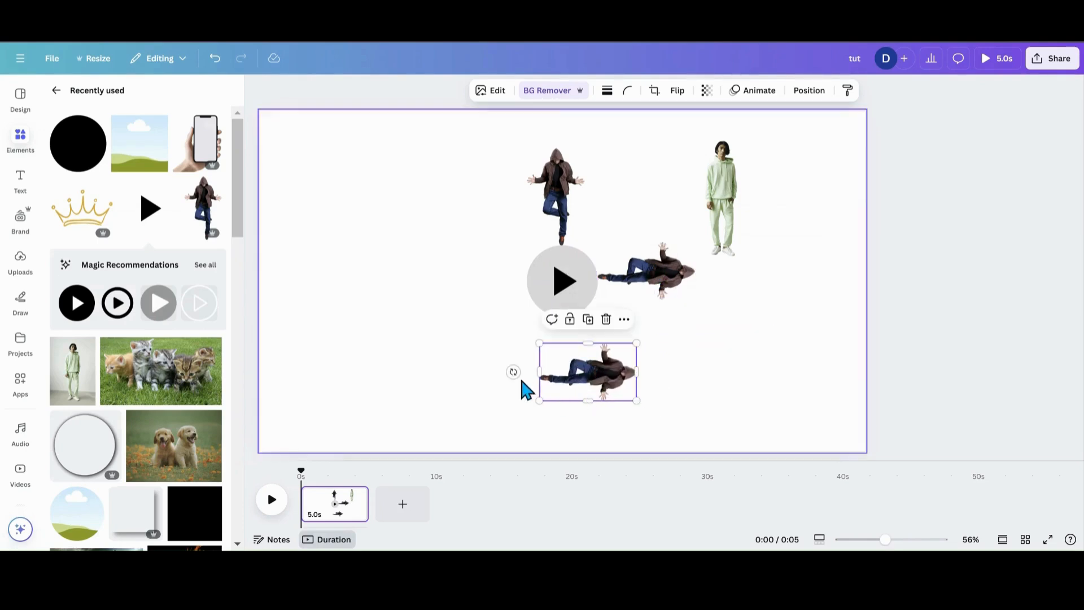
pyautogui.moveTo(513, 371); pyautogui.dragTo(592, 275)
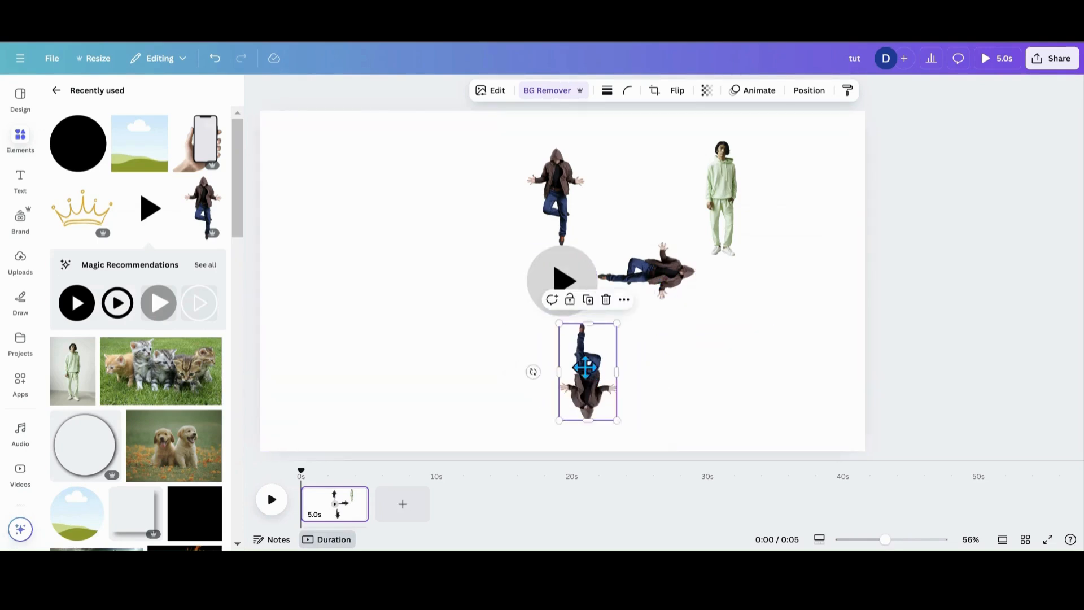
pyautogui.moveTo(586, 366); pyautogui.dragTo(567, 359)
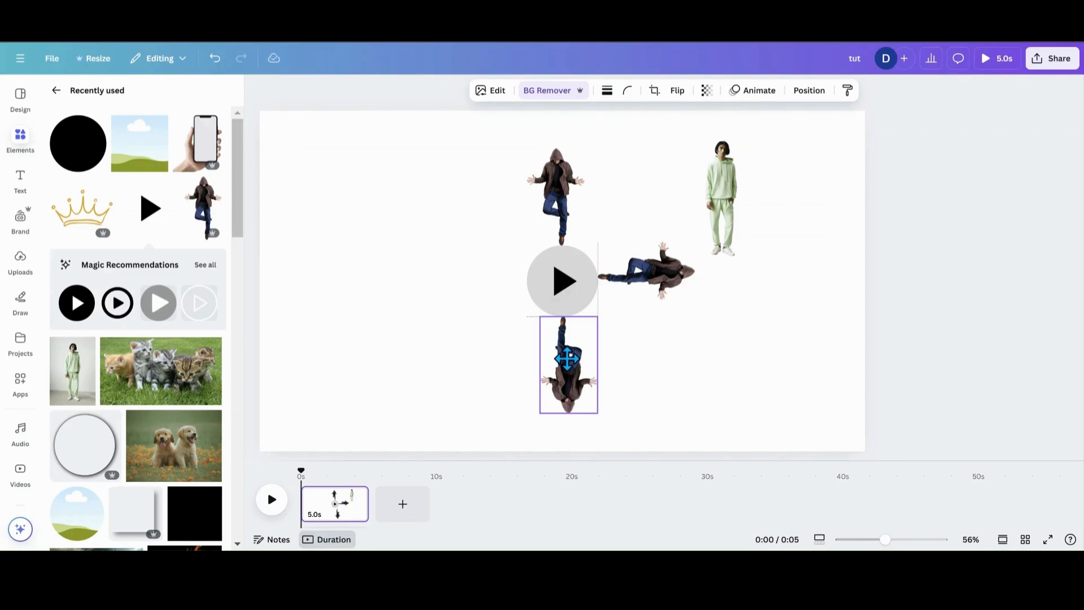
# - Duplicate the upside-down hooded man and place the copy left of the play button, rotated with its head pointing outward
pyautogui.moveTo(717, 249)
pyautogui.mouseDown()
pyautogui.moveTo(690, 228)
pyautogui.moveTo(707, 223)
pyautogui.moveTo(710, 240)
pyautogui.mouseUp()
pyautogui.click(572, 406)
pyautogui.click(568, 292)
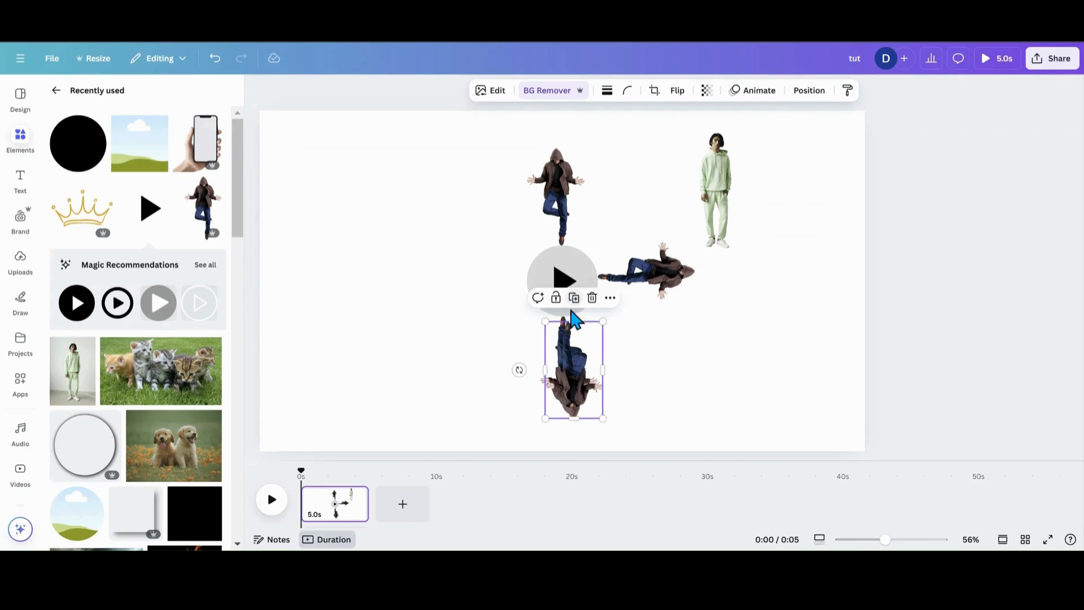
pyautogui.moveTo(571, 315); pyautogui.dragTo(484, 261)
pyautogui.moveTo(434, 308); pyautogui.dragTo(490, 200)
pyautogui.moveTo(494, 312); pyautogui.dragTo(484, 286)
# - Make three duplicates of the green tracksuit figure
pyautogui.click(729, 201)
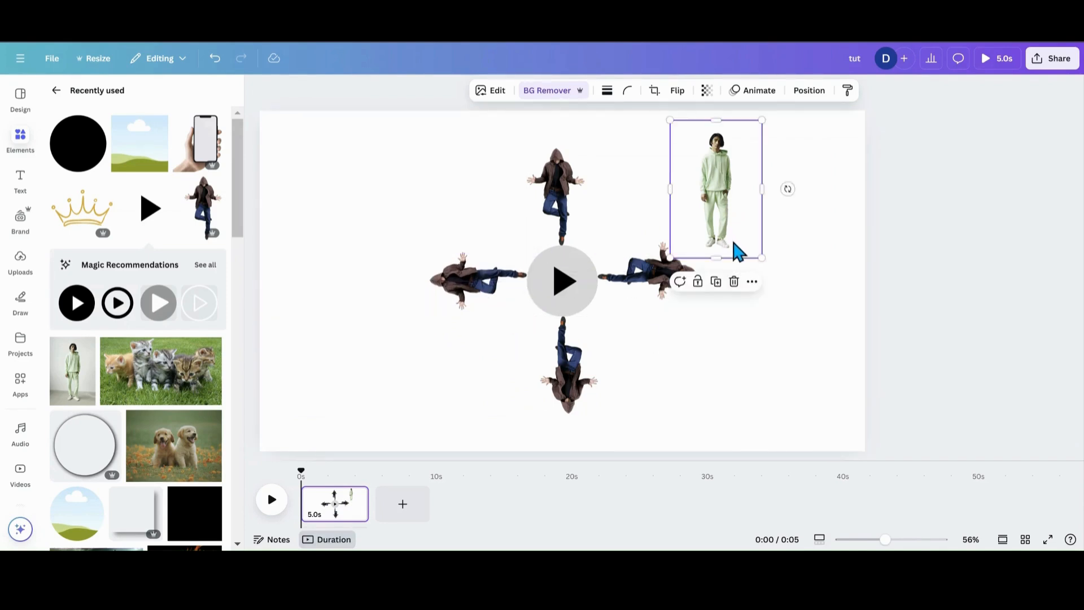
pyautogui.click(722, 291)
pyautogui.click(722, 292)
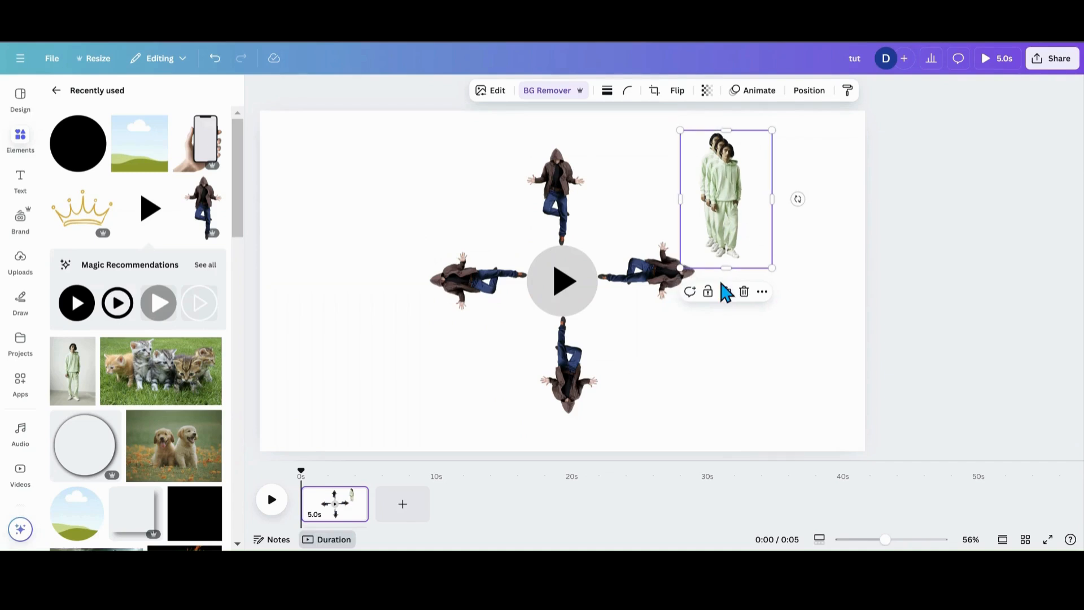
pyautogui.click(727, 294)
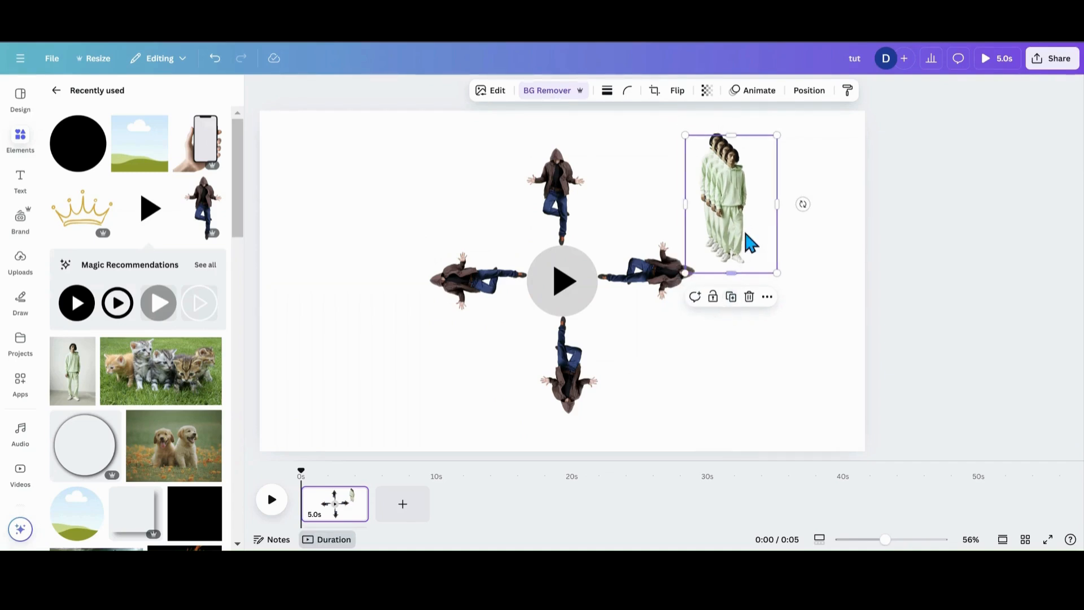
# - Place one green tracksuit copy diagonally between the right and bottom hooded figures, rotated with its feet at the play button
pyautogui.moveTo(748, 241); pyautogui.dragTo(736, 344)
pyautogui.moveTo(793, 316); pyautogui.dragTo(646, 375)
pyautogui.moveTo(725, 309); pyautogui.dragTo(637, 344)
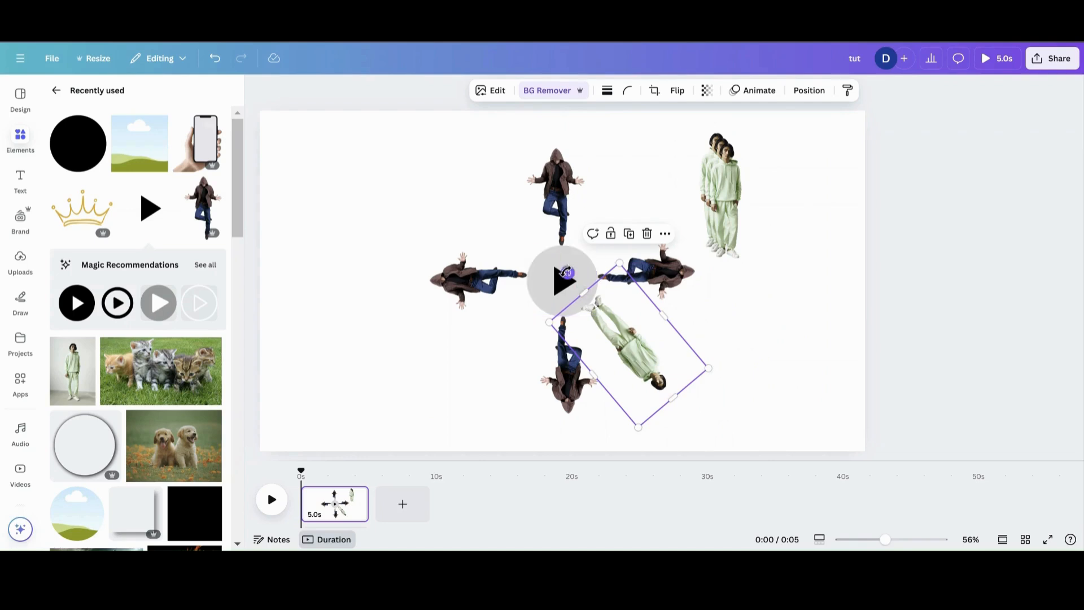
pyautogui.moveTo(568, 273); pyautogui.dragTo(564, 275)
pyautogui.moveTo(628, 341); pyautogui.dragTo(628, 333)
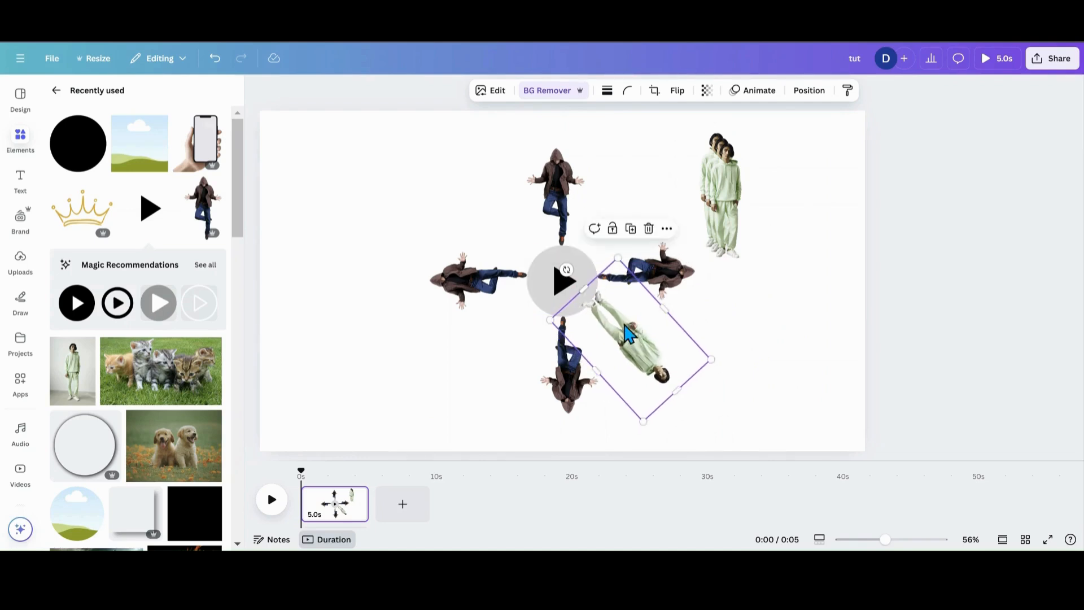
pyautogui.moveTo(567, 269); pyautogui.dragTo(563, 273)
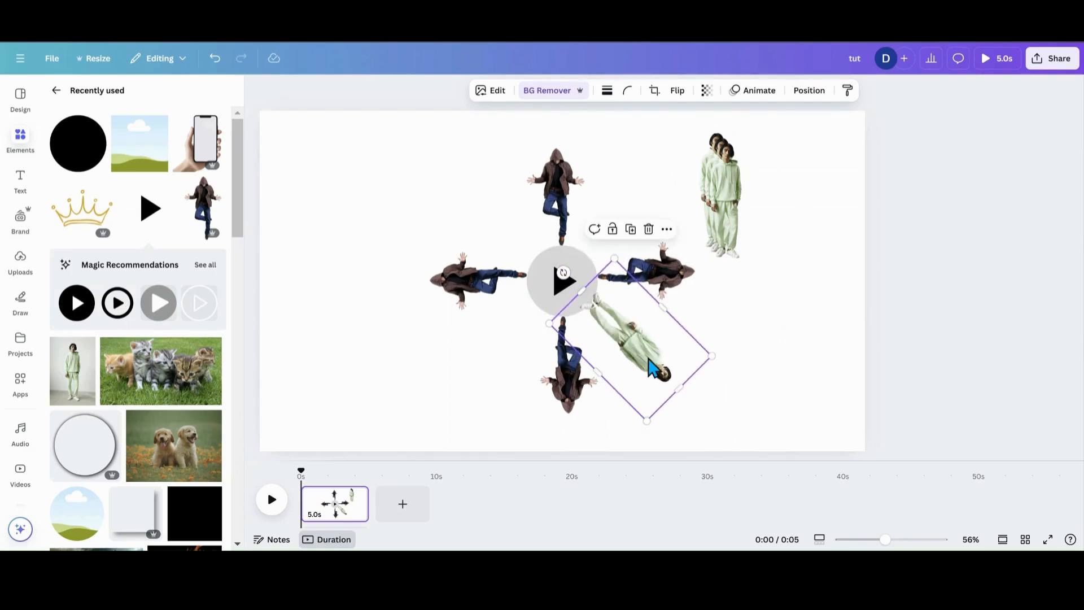
# - Place another green tracksuit copy diagonally between the top and right hooded figures, tilted with its feet at the play button
pyautogui.moveTo(706, 186); pyautogui.dragTo(641, 186)
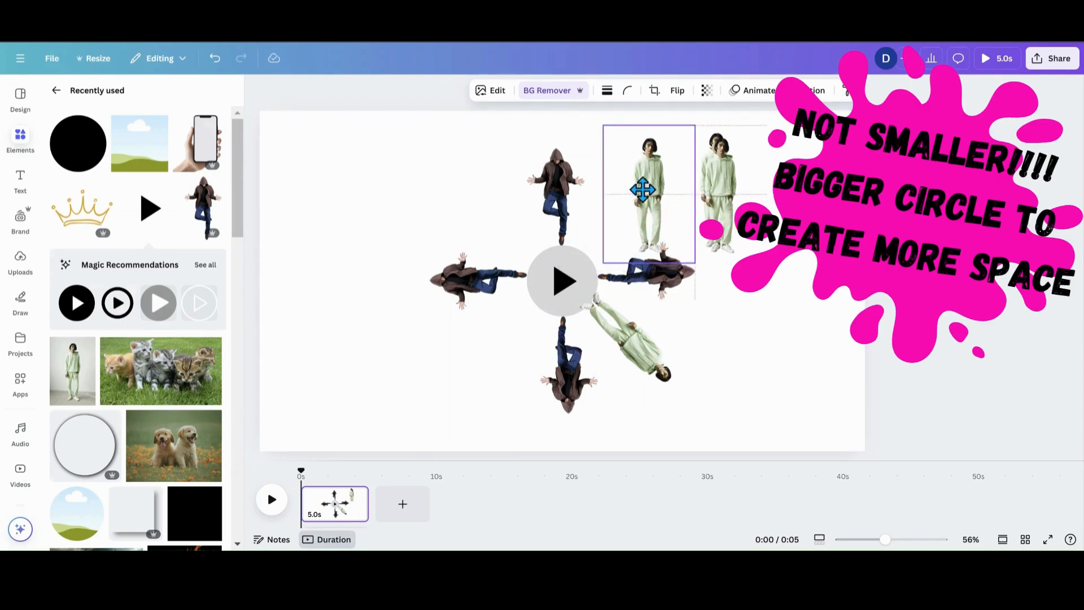
pyautogui.moveTo(722, 188); pyautogui.dragTo(692, 244)
pyautogui.moveTo(634, 214); pyautogui.dragTo(615, 240)
pyautogui.moveTo(557, 277); pyautogui.dragTo(563, 283)
pyautogui.moveTo(606, 235); pyautogui.dragTo(601, 237)
# - Place a green tracksuit copy diagonally between the top and left hooded figures, rotated with its feet at the play button
pyautogui.moveTo(739, 223); pyautogui.dragTo(531, 229)
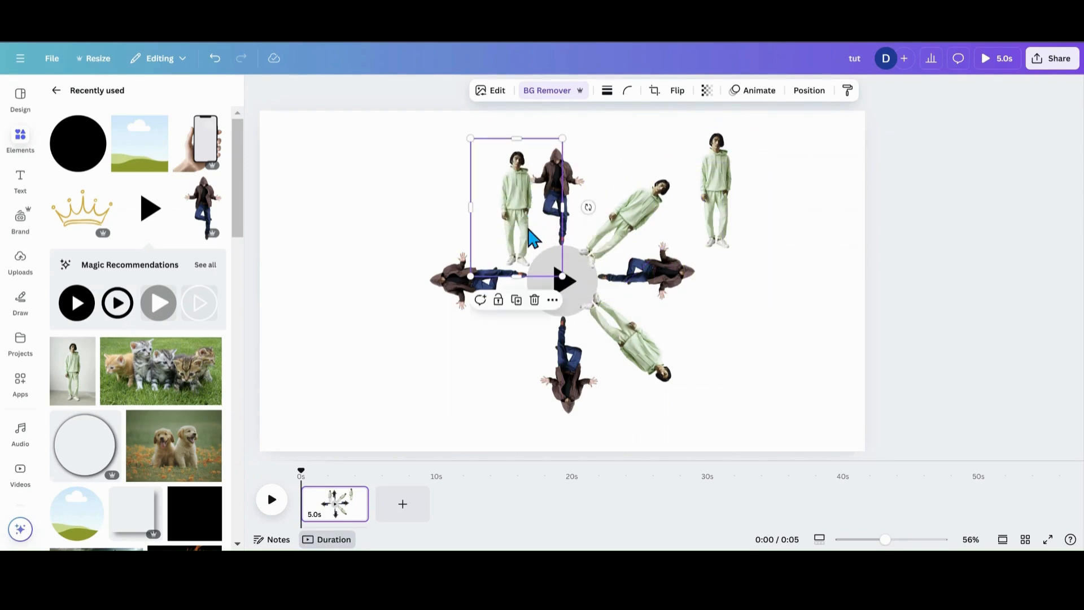
pyautogui.moveTo(588, 207); pyautogui.dragTo(570, 170)
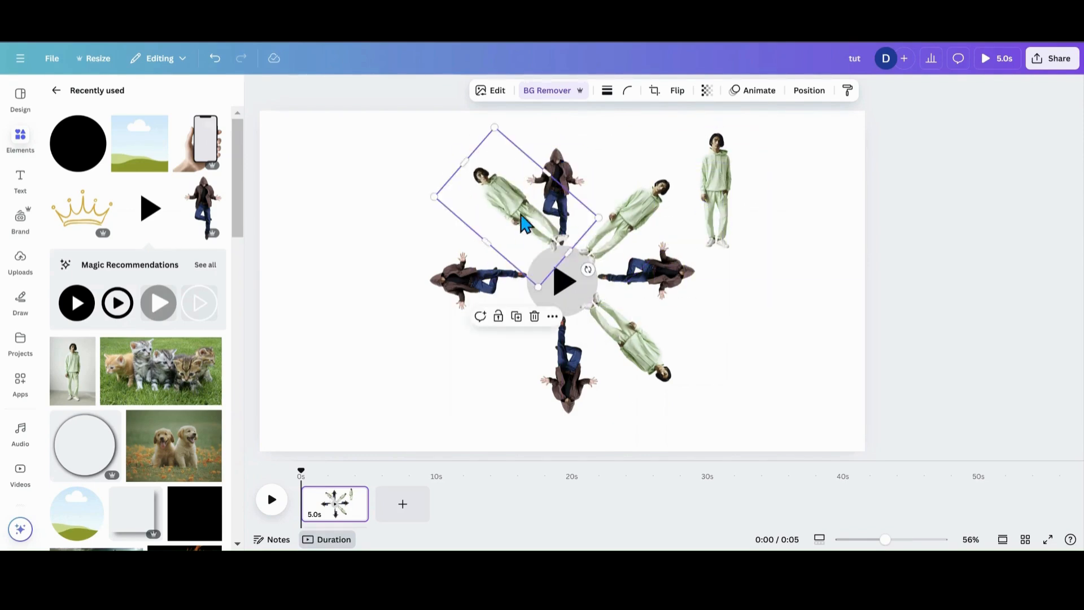
pyautogui.moveTo(521, 223); pyautogui.dragTo(493, 232)
# - Place the last green tracksuit copy diagonally between the left and bottom hooded figures, rotated with its feet at the play button
pyautogui.click(700, 235)
pyautogui.moveTo(700, 235); pyautogui.dragTo(484, 352)
pyautogui.moveTo(572, 328); pyautogui.dragTo(414, 231)
pyautogui.moveTo(491, 355); pyautogui.dragTo(481, 357)
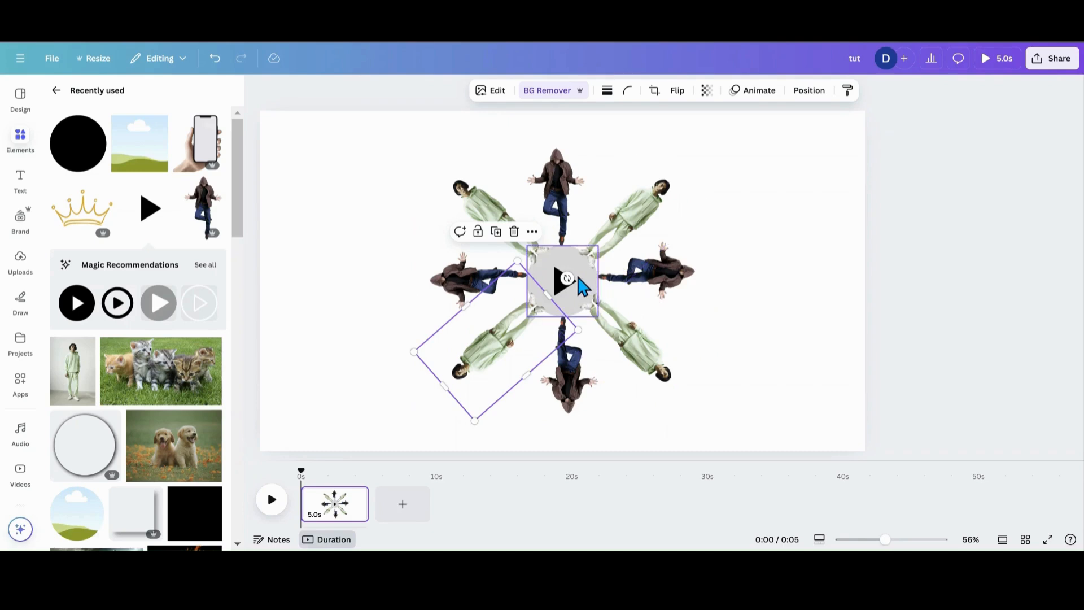
# - Change the play button's grey circle colour to white #ffffff
pyautogui.click(582, 287)
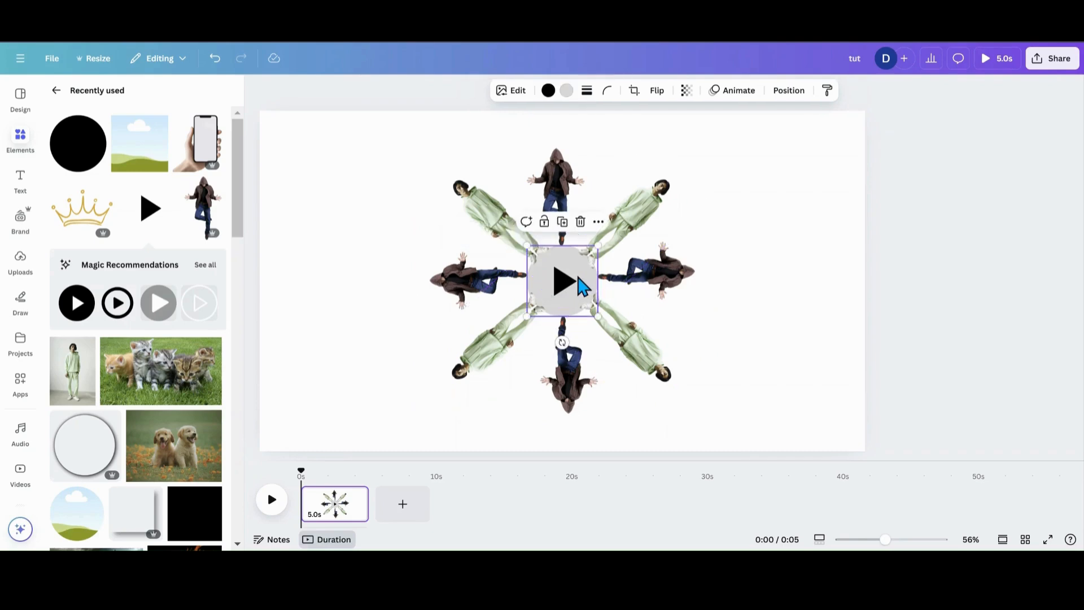
pyautogui.click(566, 91)
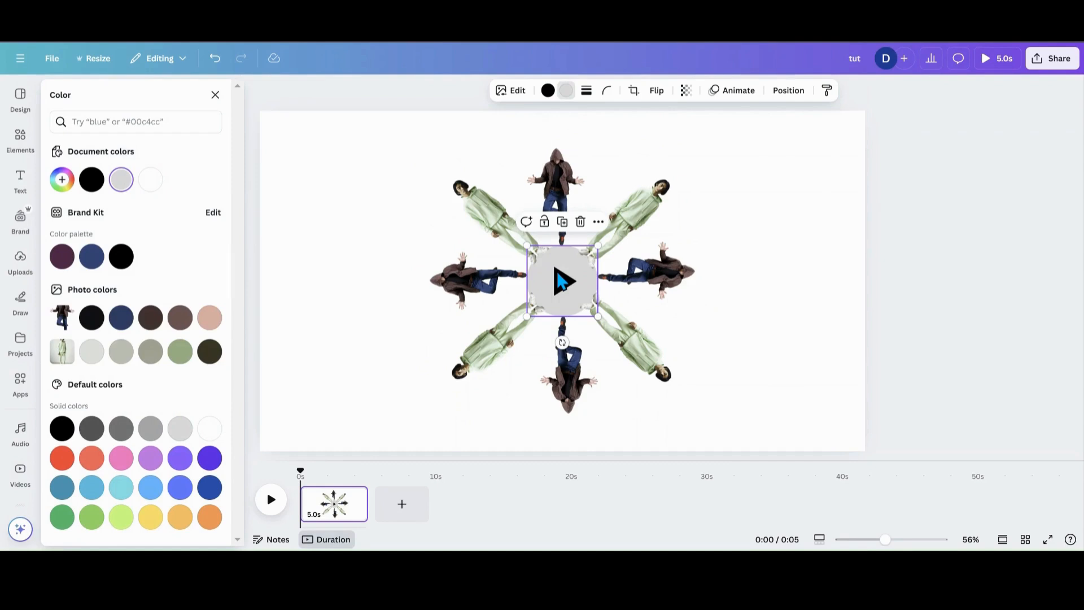
pyautogui.click(152, 194)
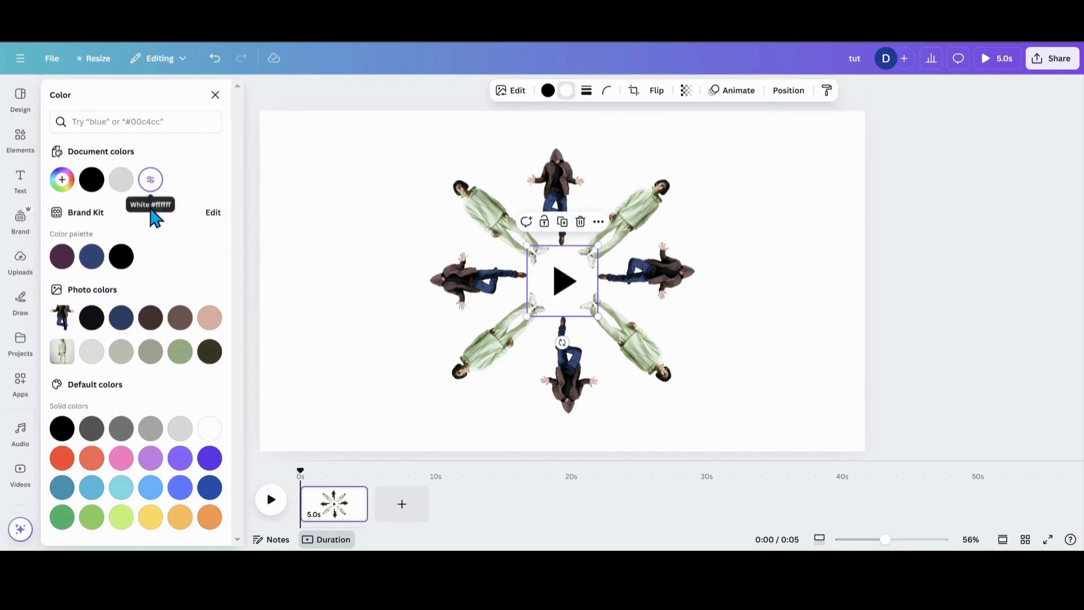
pyautogui.click(357, 277)
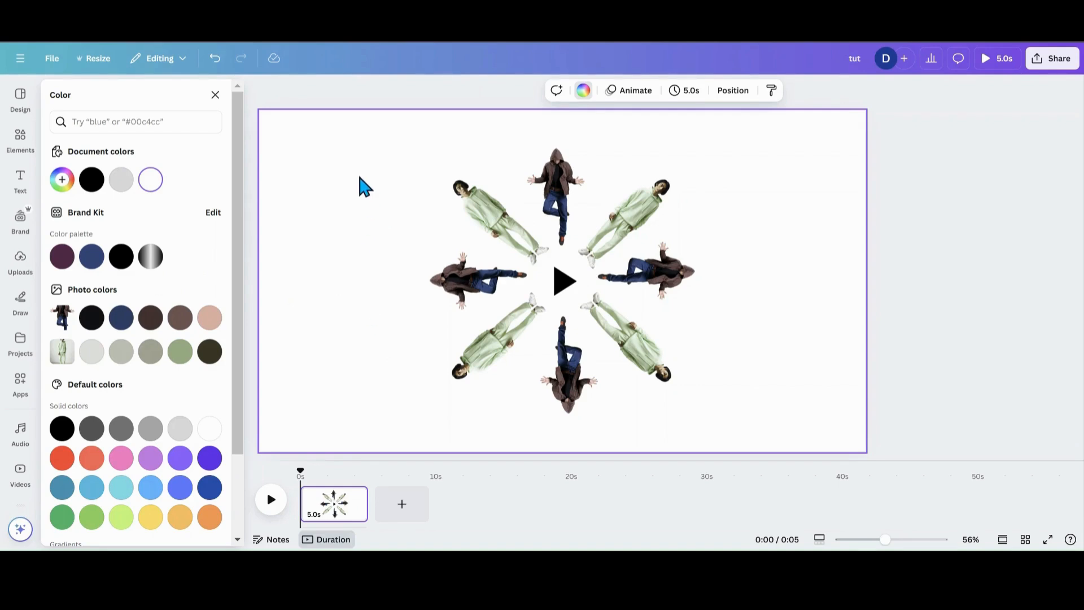
# - Group the eight figures around the play button, leaving the play button out of the group
pyautogui.moveTo(362, 152); pyautogui.dragTo(735, 316)
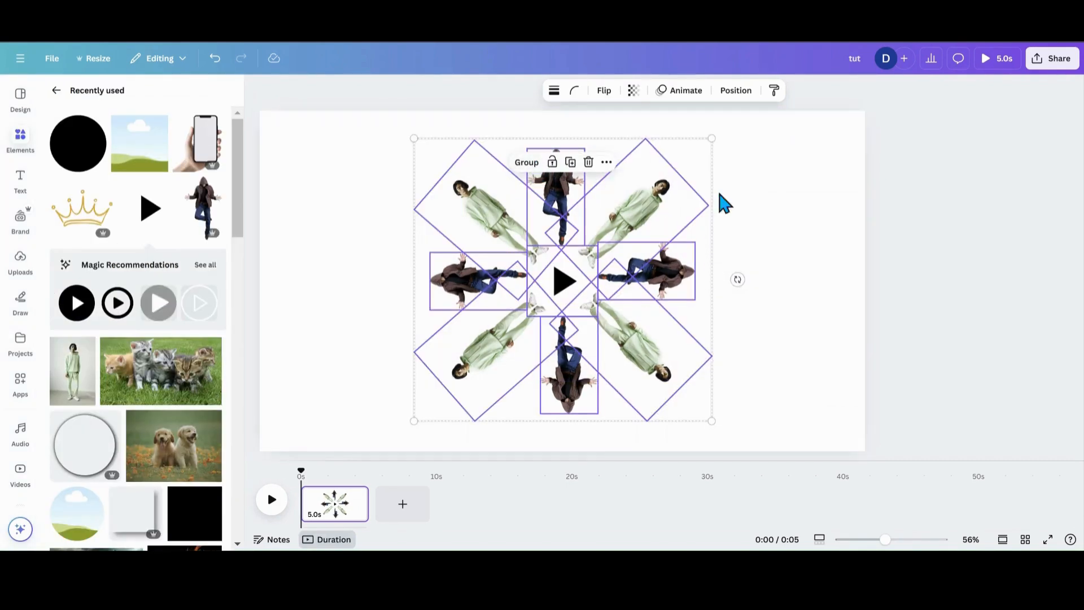
pyautogui.click(749, 94)
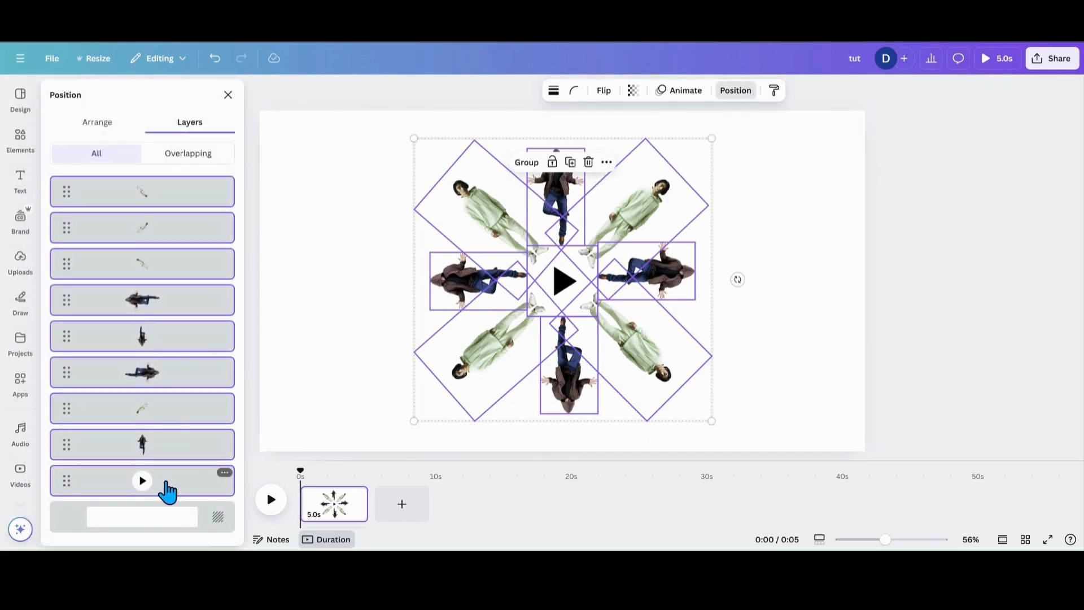
pyautogui.keyDown('shift'); pyautogui.click(166, 483); pyautogui.keyUp('shift')
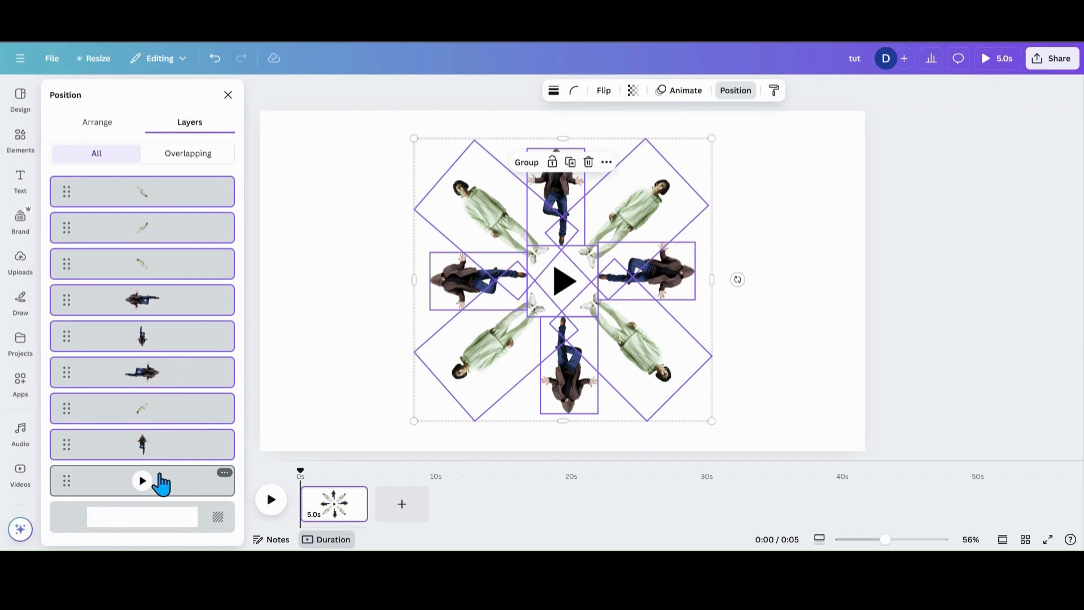
pyautogui.click(527, 163)
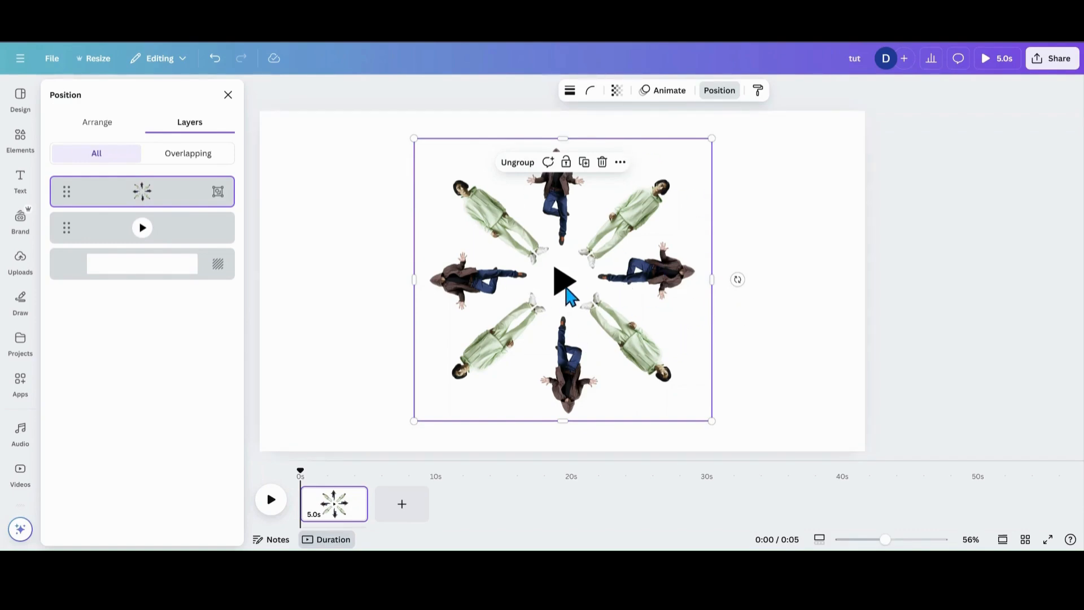
# - Apply the default blue-to-green gradient to the page background
pyautogui.click(364, 232)
pyautogui.click(585, 93)
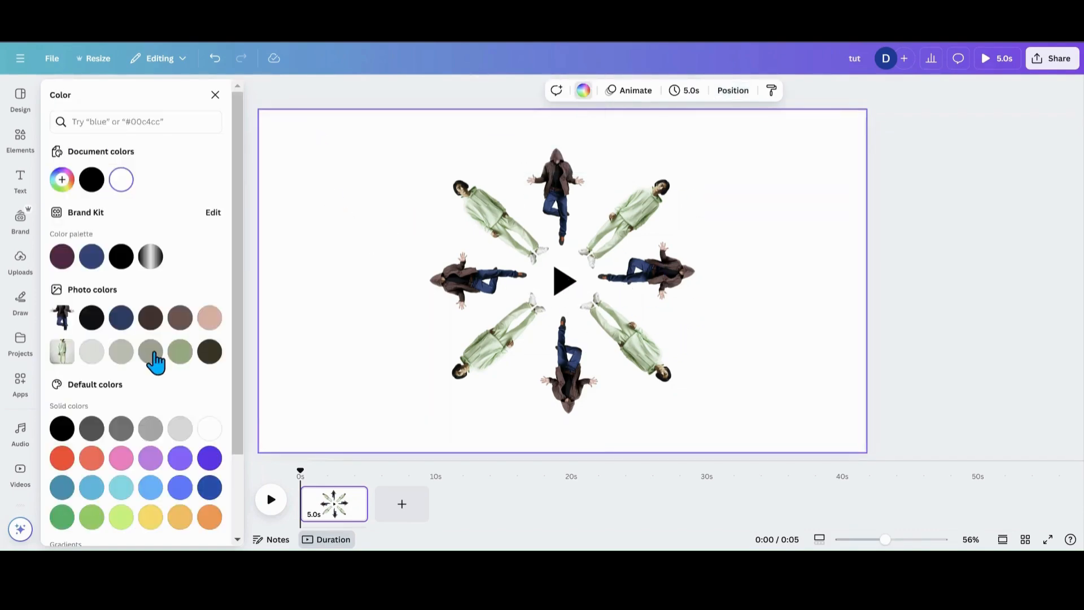
pyautogui.scroll(-2, 143, 363)
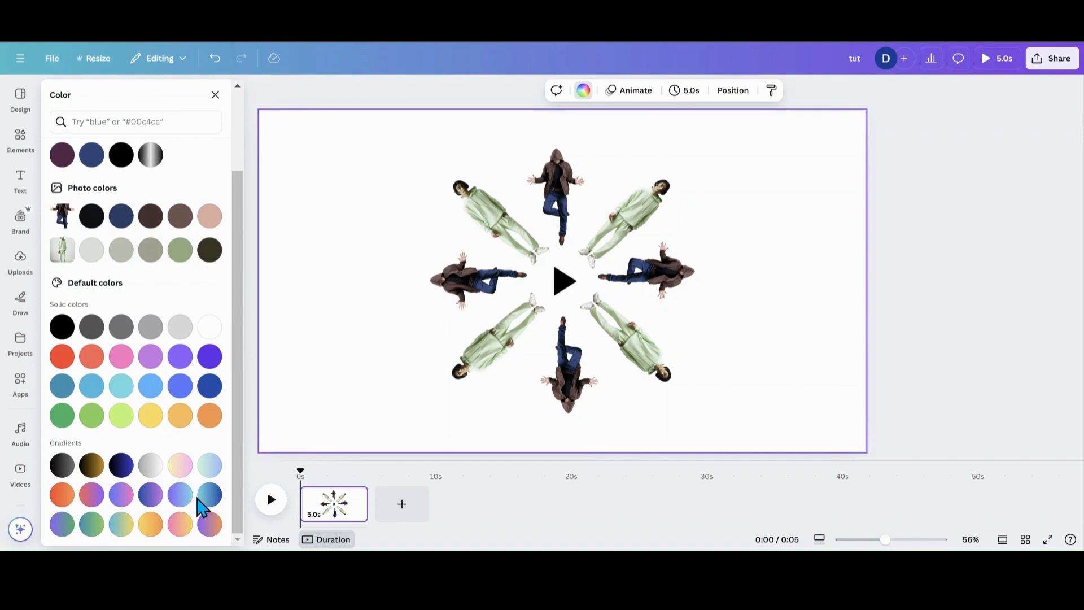
pyautogui.click(91, 524)
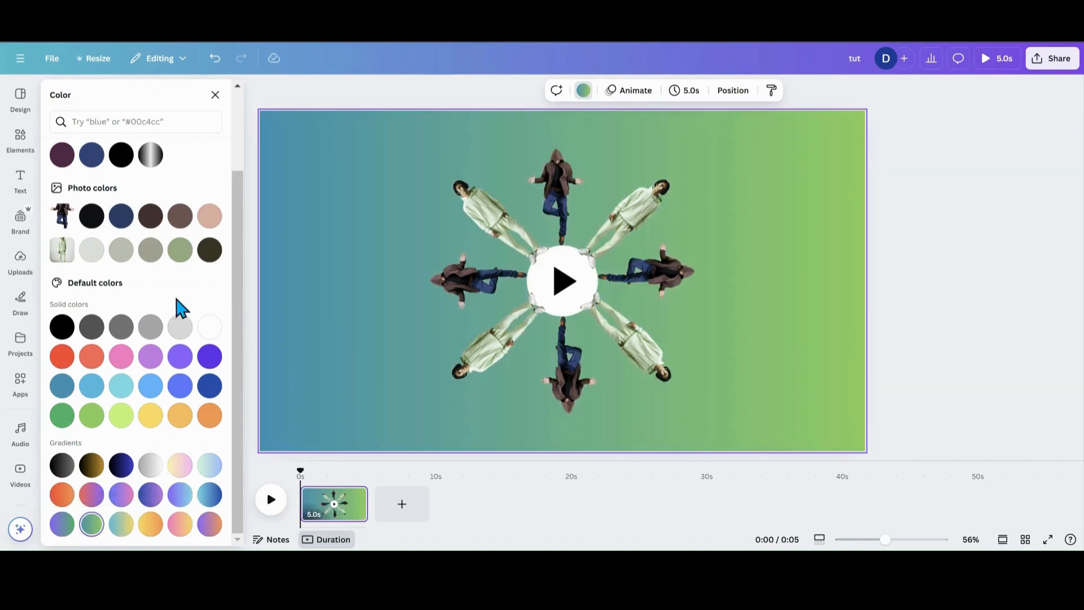
# - Make the background gradient run vertically and swap its colours so green is at the top and blue at the bottom
pyautogui.scroll(3, 73, 254)
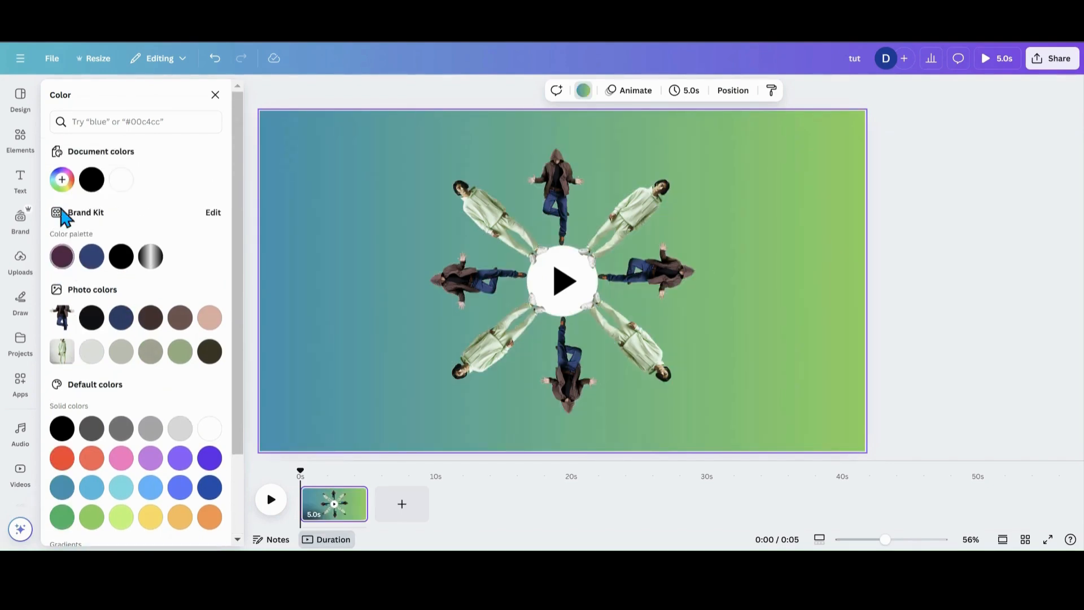
pyautogui.click(62, 179)
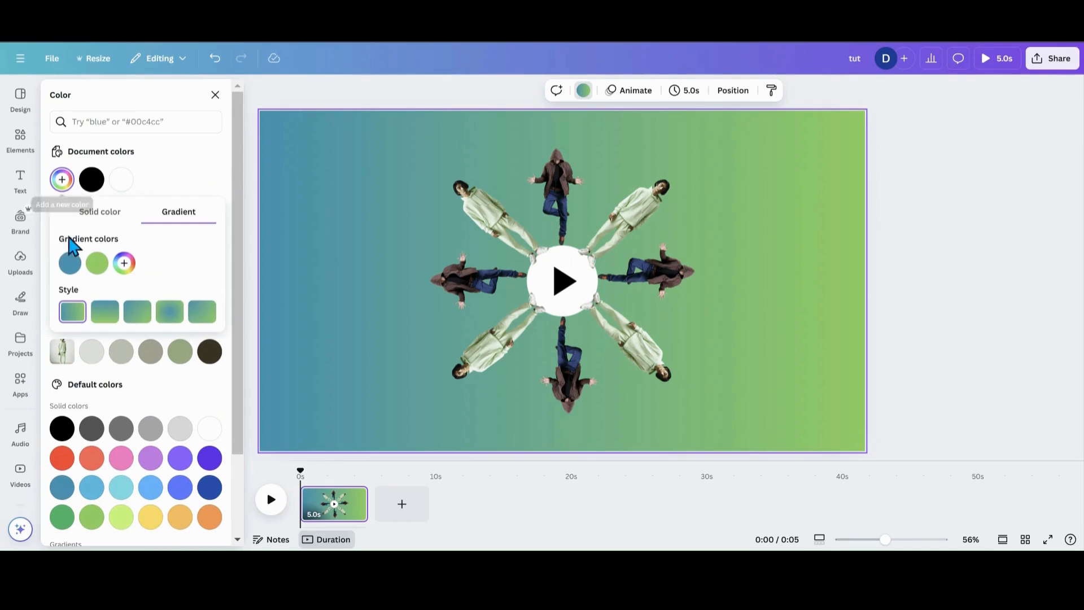
pyautogui.click(103, 319)
pyautogui.moveTo(70, 263); pyautogui.dragTo(115, 287)
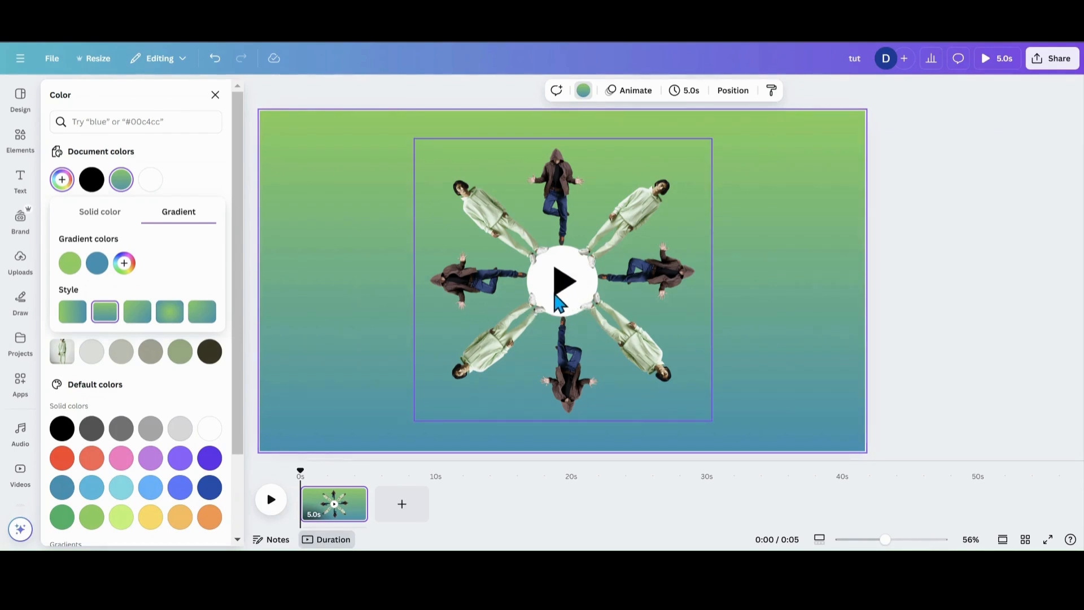
# - Add a circle shape from the recently used elements and fill it with the dark brown photo colour
pyautogui.click(537, 292)
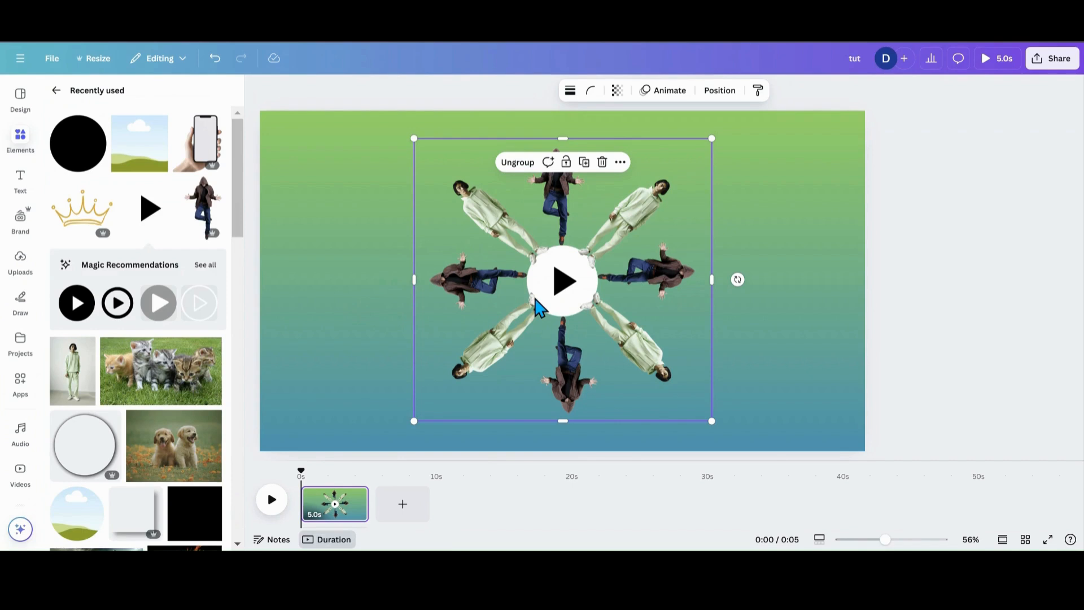
pyautogui.click(91, 164)
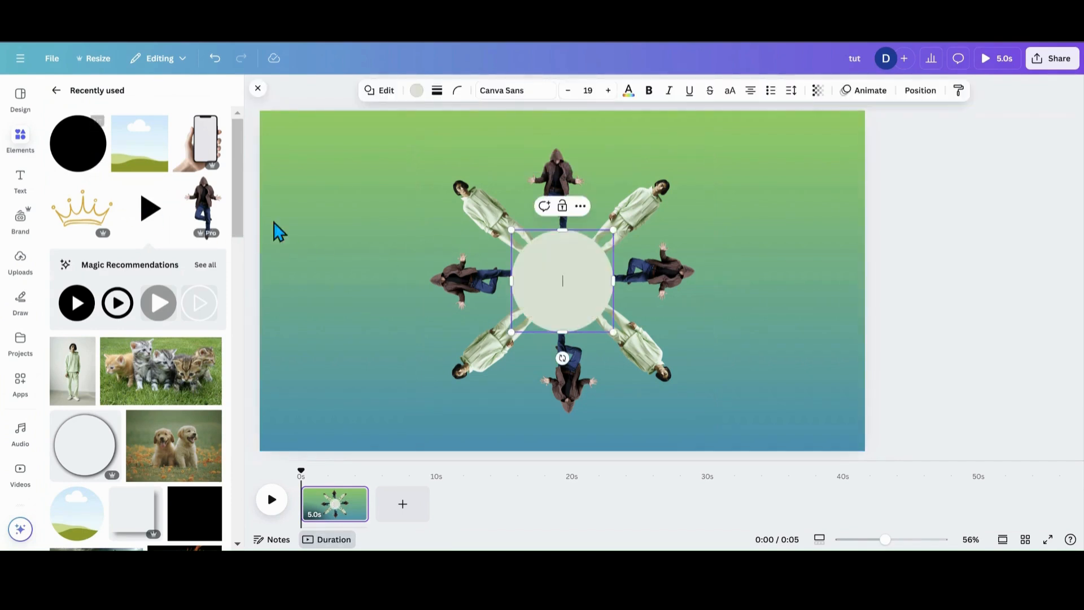
pyautogui.click(417, 90)
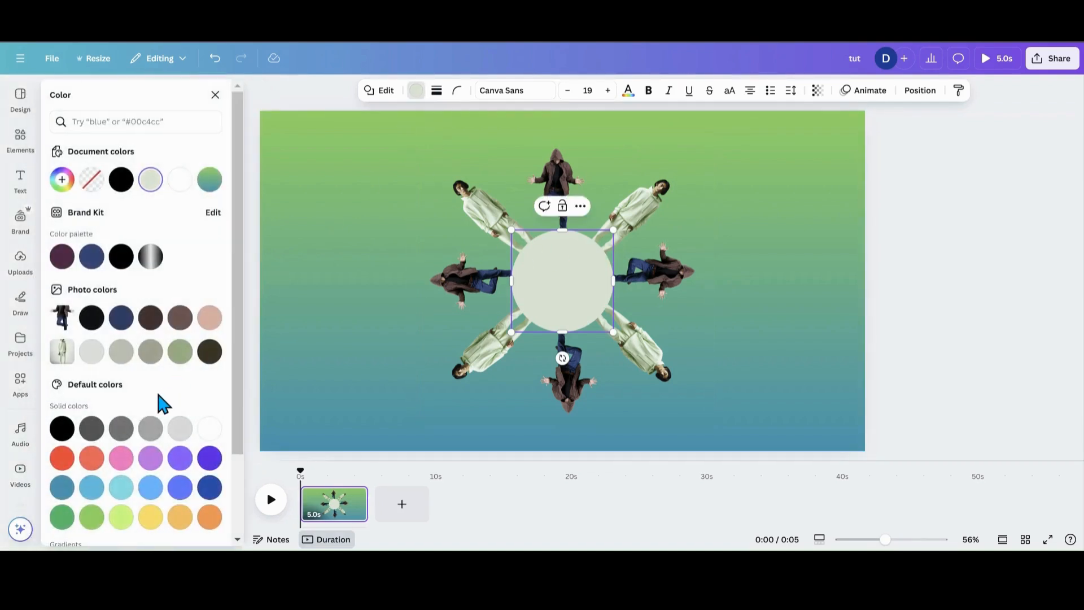
pyautogui.click(150, 319)
# - Reposition the dark brown circle and enlarge it until it covers the whole ring of figures
pyautogui.moveTo(519, 285); pyautogui.dragTo(453, 219)
pyautogui.moveTo(538, 281); pyautogui.dragTo(624, 323)
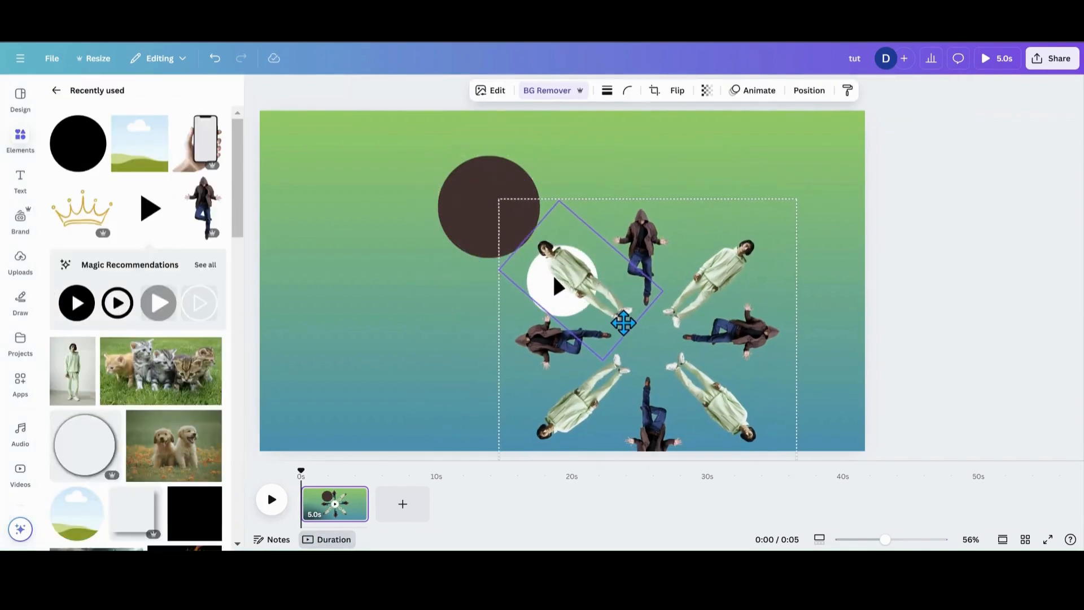
pyautogui.click(215, 58)
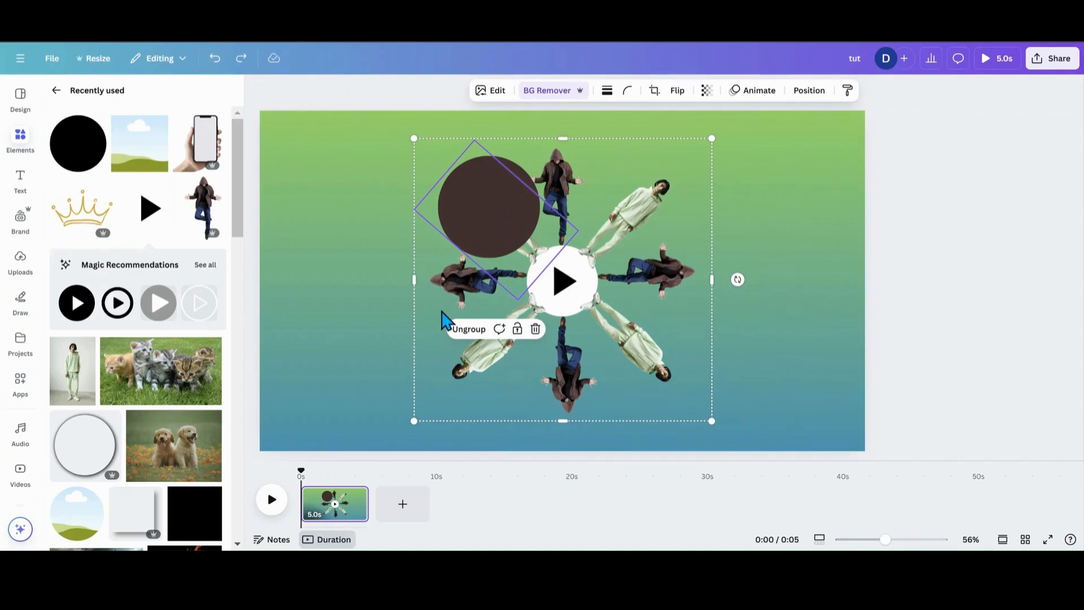
pyautogui.moveTo(462, 222); pyautogui.dragTo(454, 215)
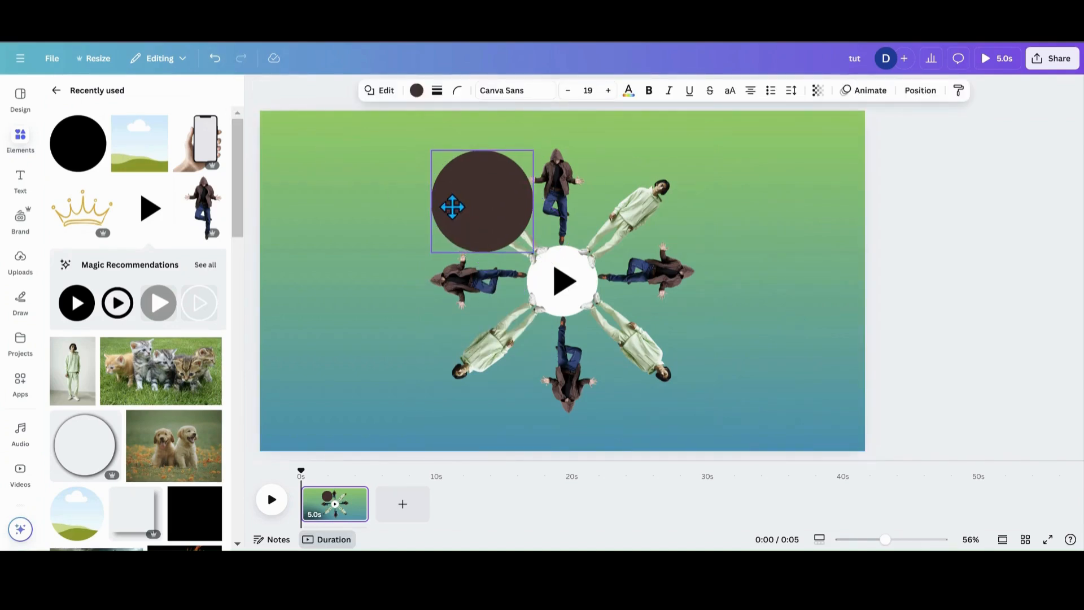
pyautogui.moveTo(530, 252); pyautogui.dragTo(734, 399)
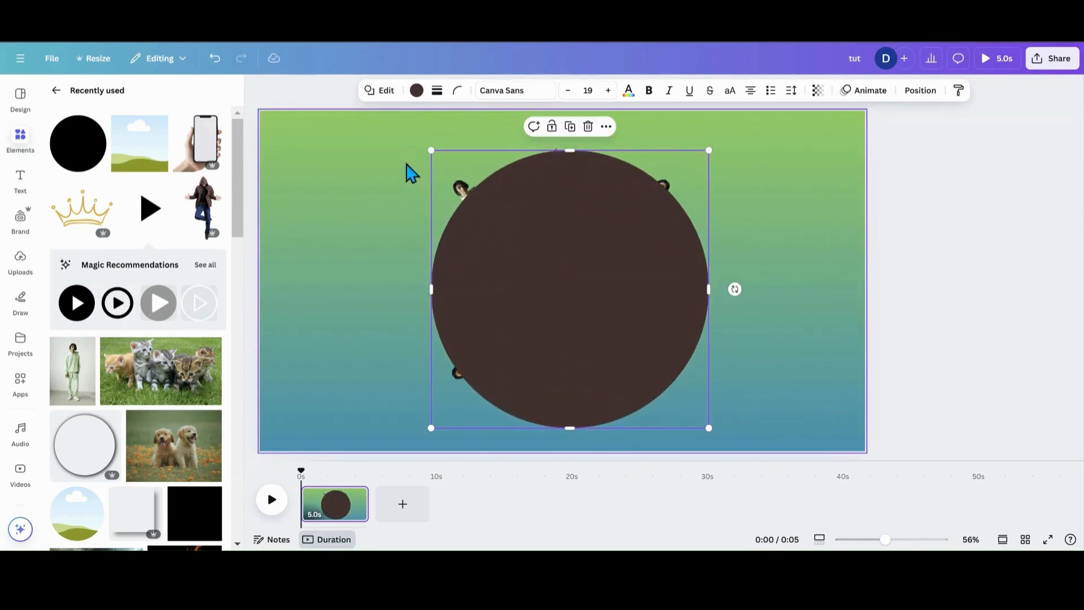
pyautogui.moveTo(431, 150); pyautogui.dragTo(401, 128)
# - Duplicate the large brown circle and give the copy a solid border of weight 5 with no fill
pyautogui.moveTo(561, 164); pyautogui.dragTo(566, 169)
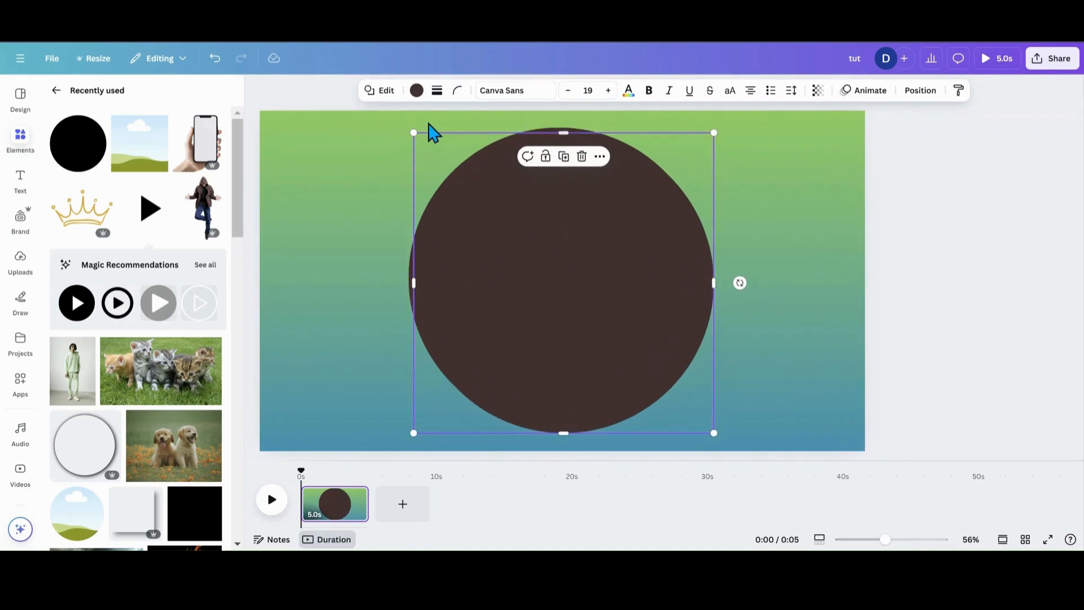
pyautogui.click(436, 96)
pyautogui.moveTo(364, 164); pyautogui.dragTo(371, 164)
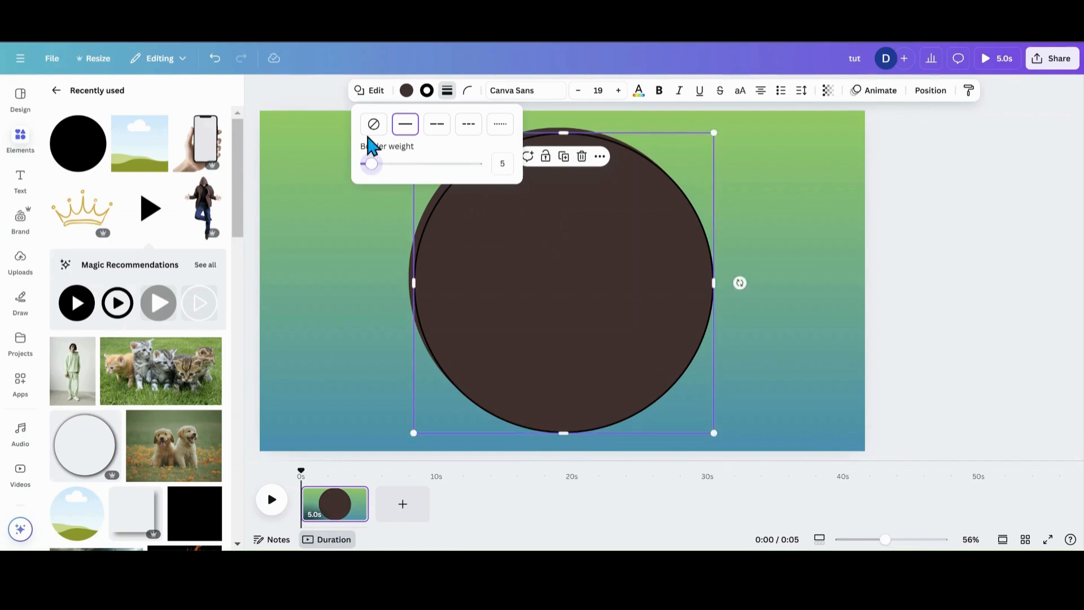
pyautogui.click(406, 91)
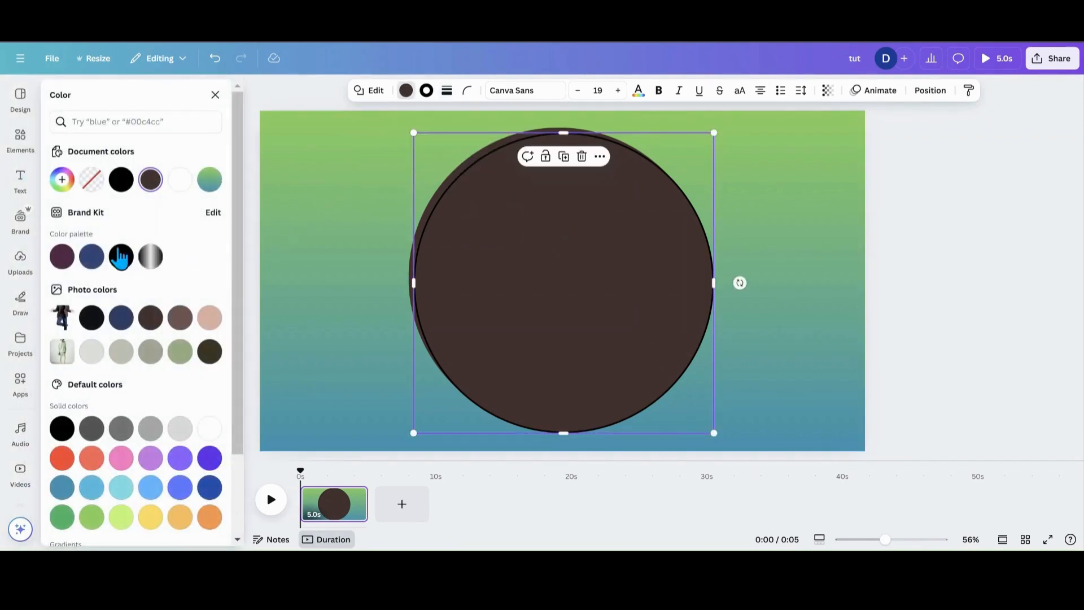
pyautogui.click(92, 188)
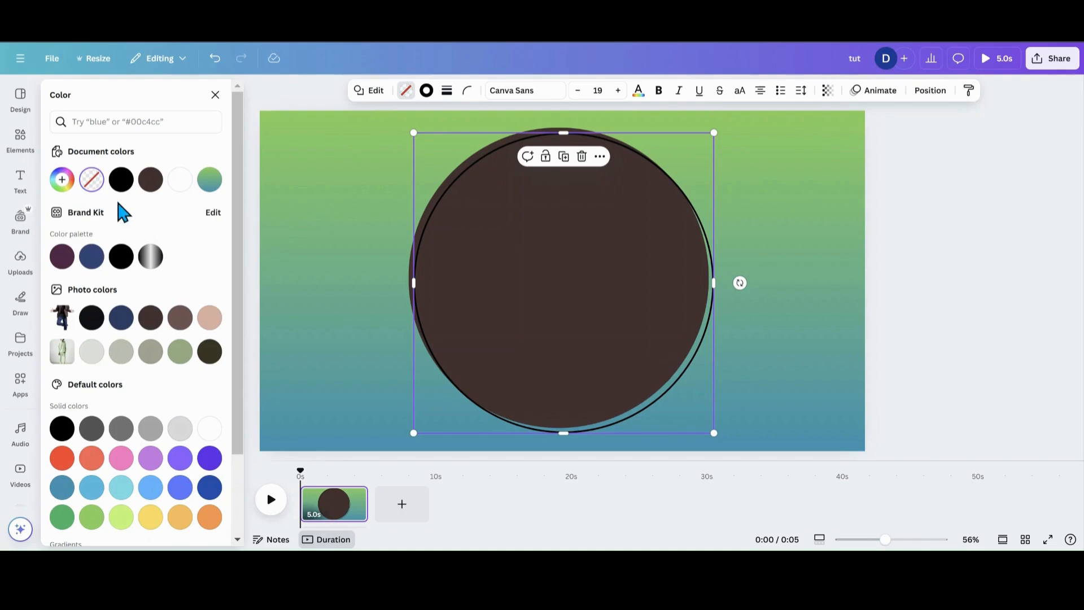
# - Set the circle outline's border colour to the default yellow
pyautogui.click(427, 91)
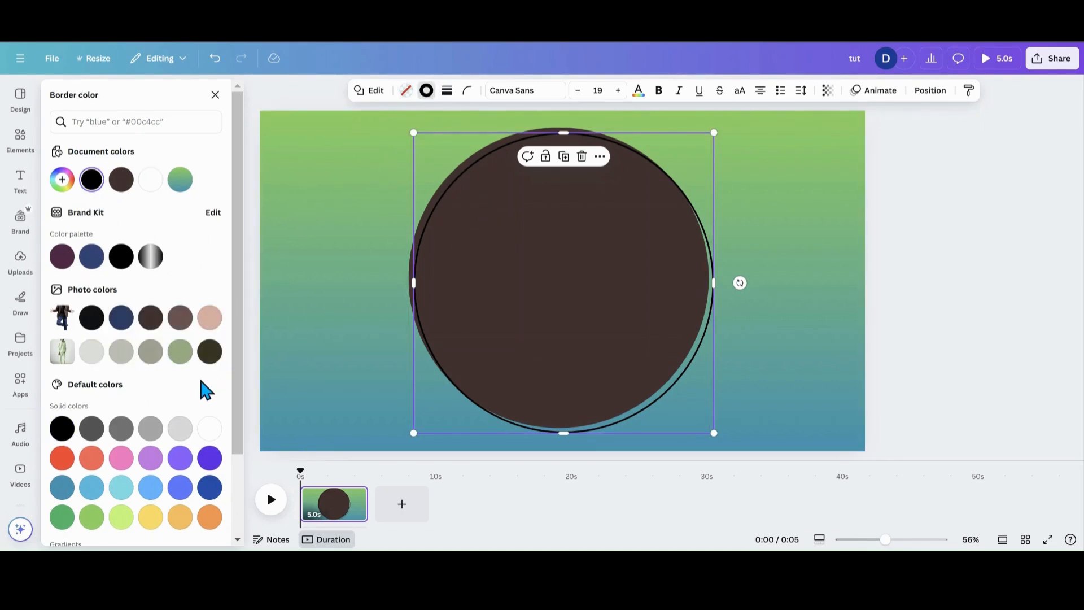
pyautogui.scroll(-2, 206, 390)
pyautogui.click(179, 446)
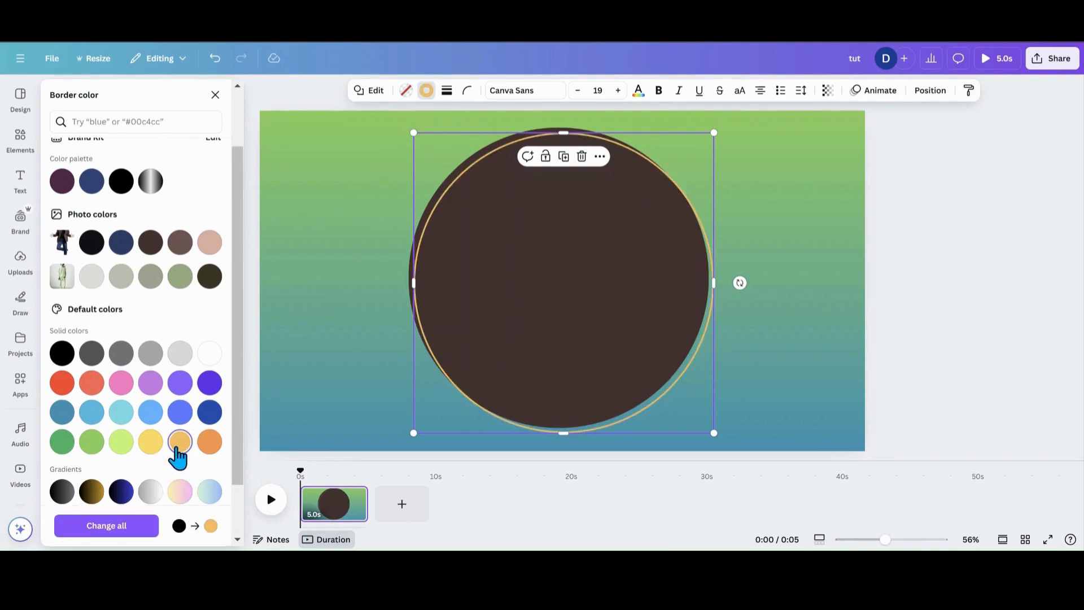
pyautogui.click(151, 443)
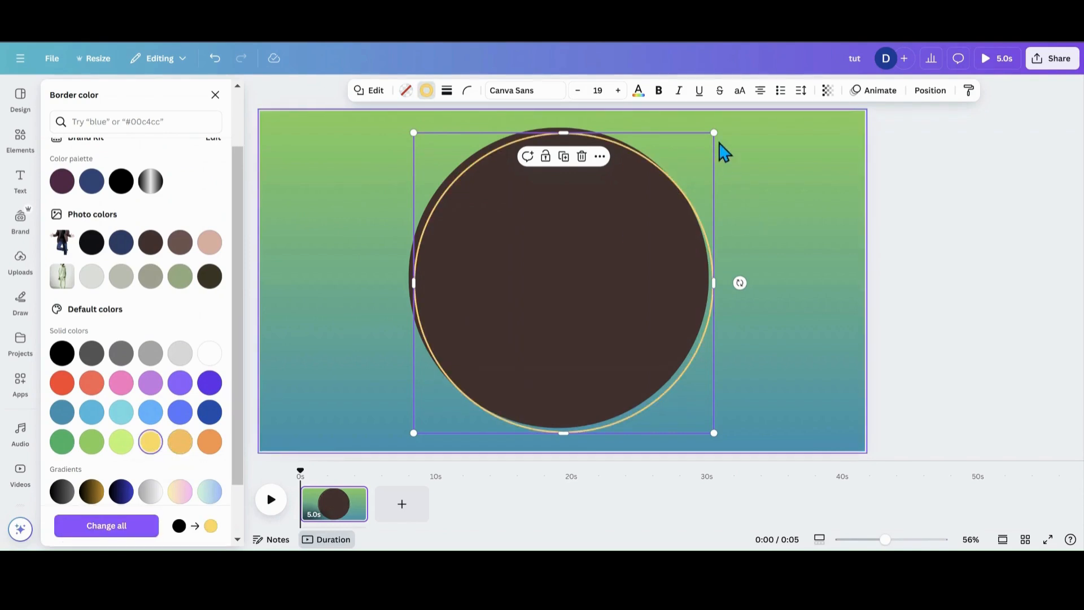
# - Shrink the yellow ring slightly and centre it inside the brown circle
pyautogui.moveTo(713, 134); pyautogui.dragTo(707, 140)
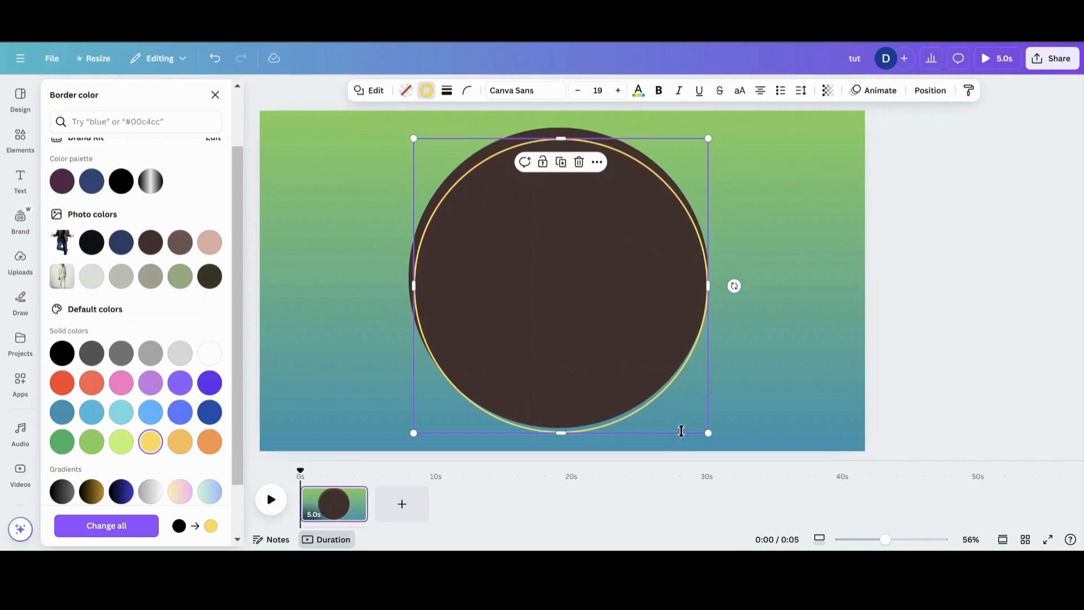
pyautogui.moveTo(705, 430); pyautogui.dragTo(694, 416)
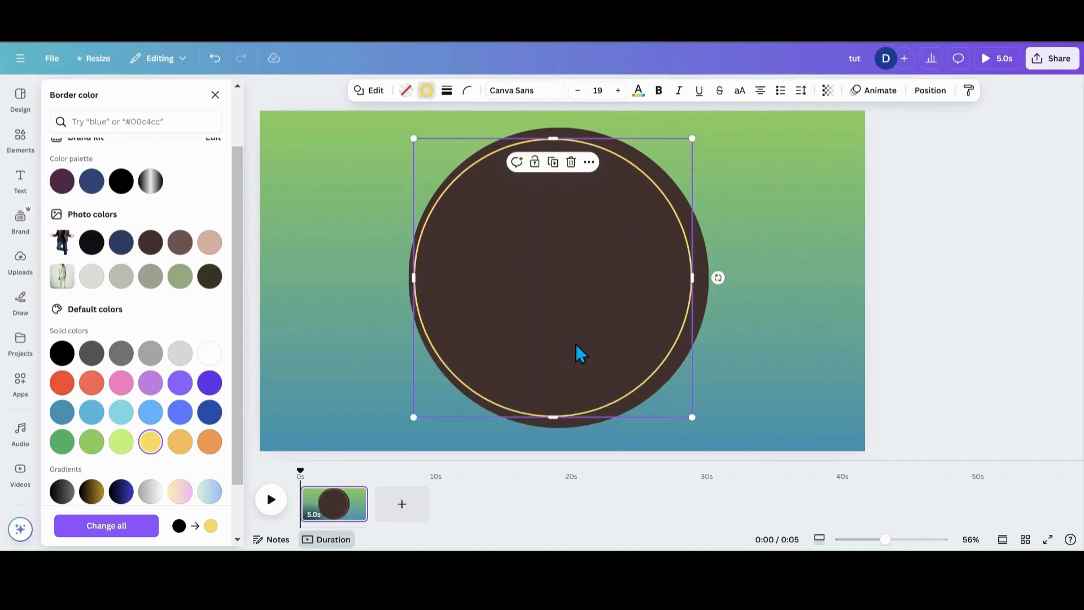
pyautogui.moveTo(580, 355); pyautogui.dragTo(579, 342)
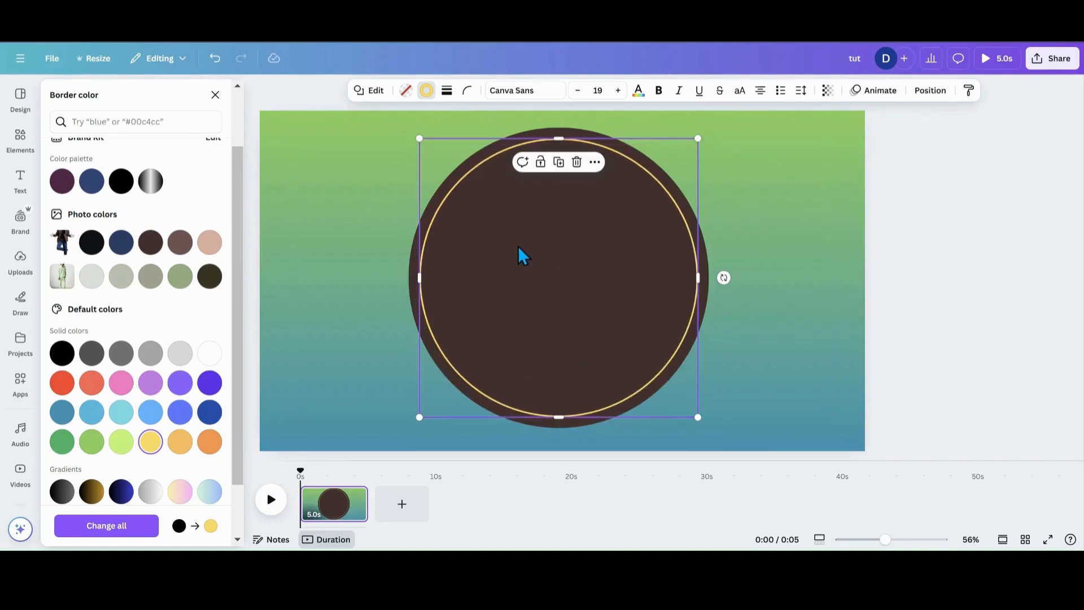
# - Duplicate the yellow ring, shrink the copy and centre it just inside the original
pyautogui.click(559, 163)
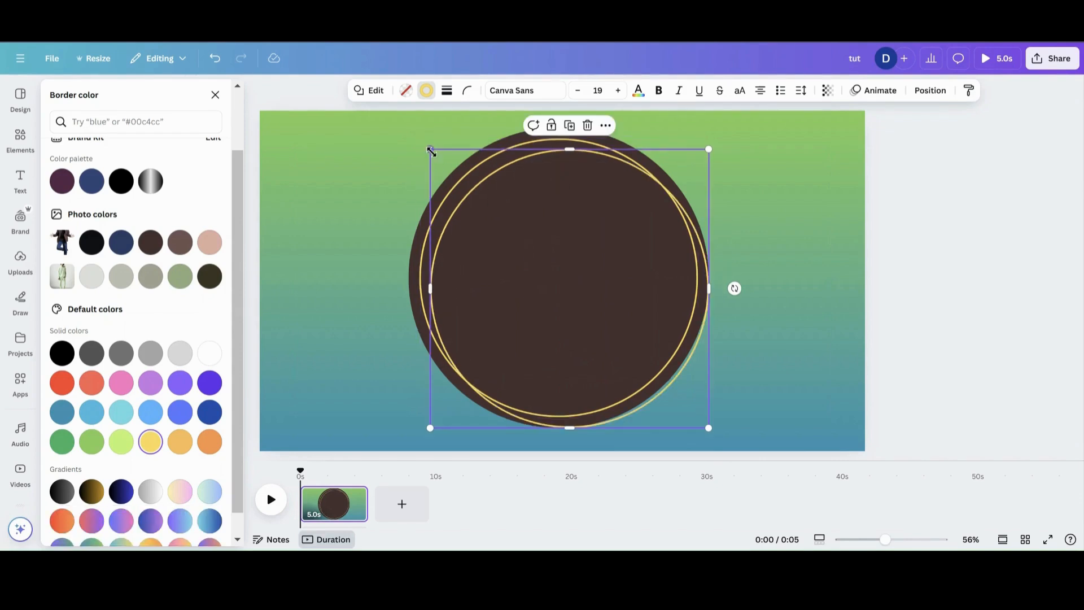
pyautogui.moveTo(430, 150); pyautogui.dragTo(443, 161)
pyautogui.moveTo(530, 300); pyautogui.dragTo(518, 288)
pyautogui.moveTo(693, 148); pyautogui.dragTo(682, 158)
pyautogui.moveTo(592, 291); pyautogui.dragTo(590, 270)
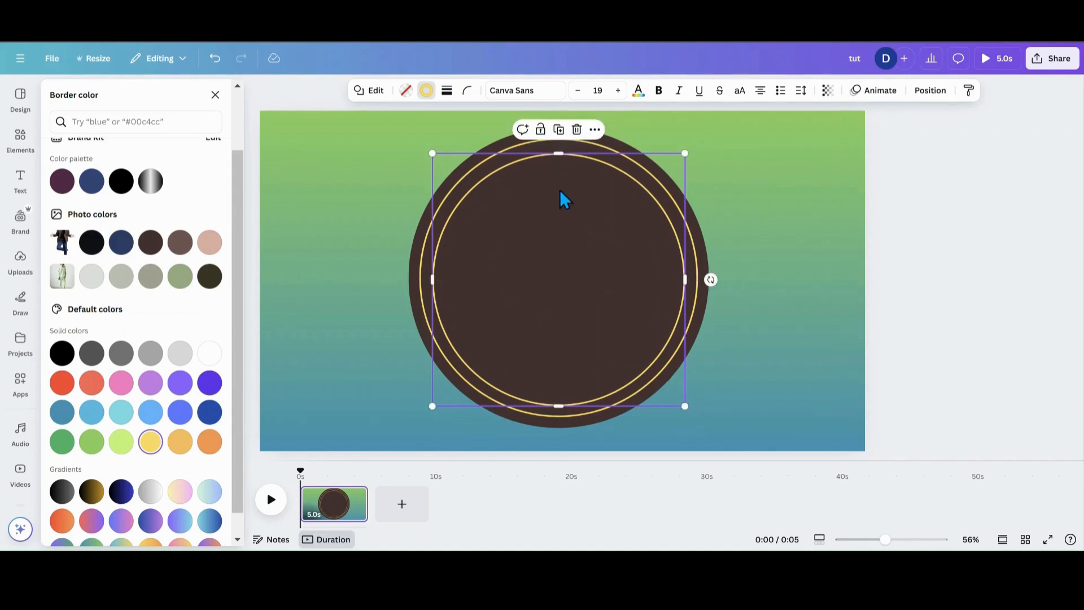
# - Duplicate the second yellow ring and place a smaller third ring concentrically inside it
pyautogui.click(560, 130)
pyautogui.moveTo(446, 169); pyautogui.dragTo(475, 192)
pyautogui.moveTo(547, 278); pyautogui.dragTo(521, 252)
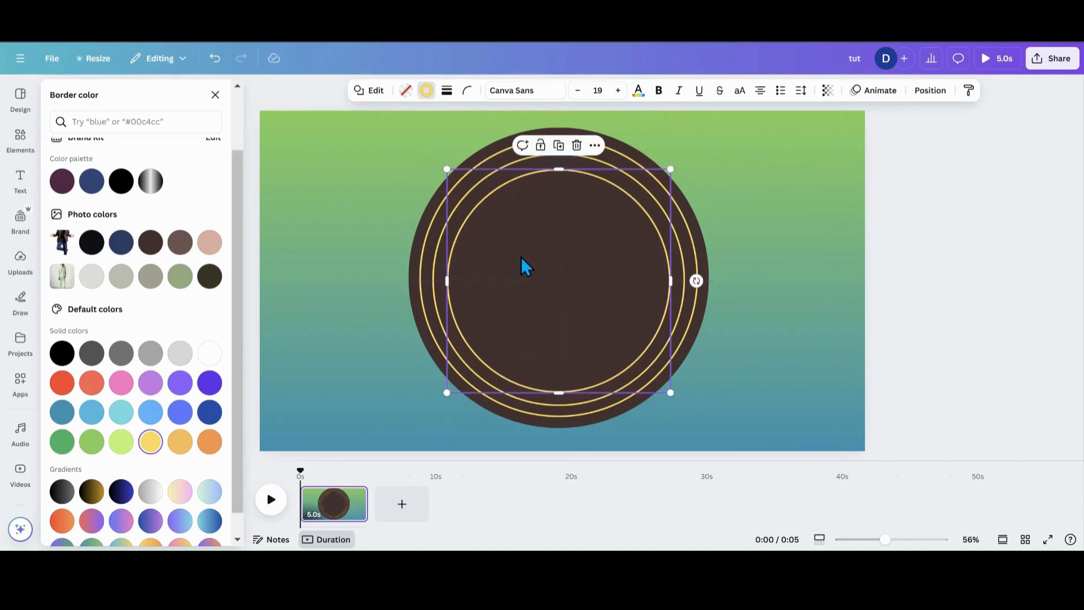
# - Duplicate the third yellow ring and shrink the copy into a fourth, innermost ring
pyautogui.click(558, 148)
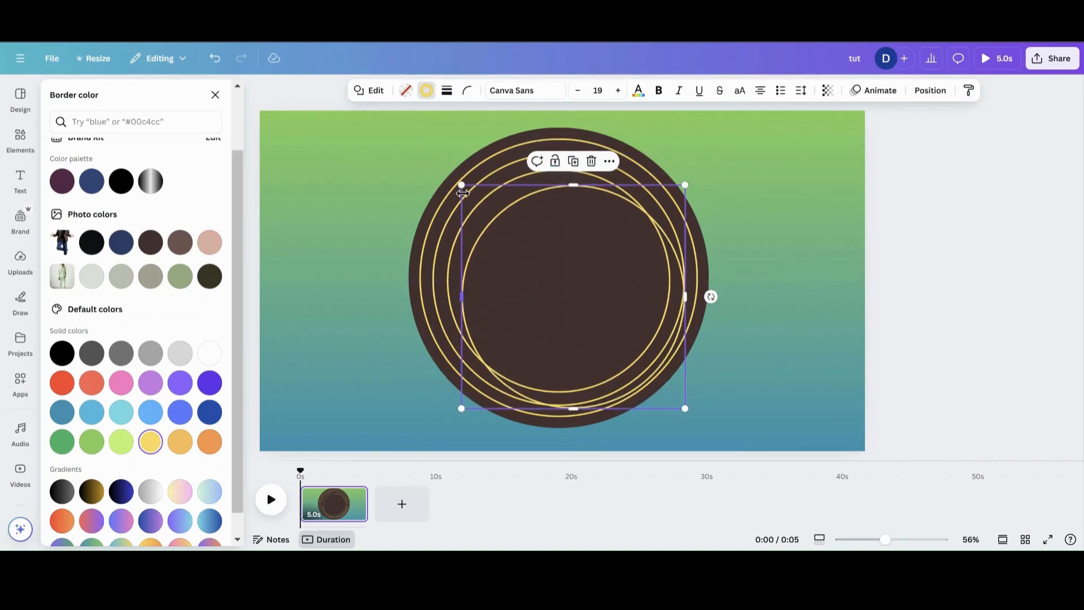
pyautogui.moveTo(463, 188); pyautogui.dragTo(477, 201)
pyautogui.moveTo(560, 300); pyautogui.dragTo(546, 285)
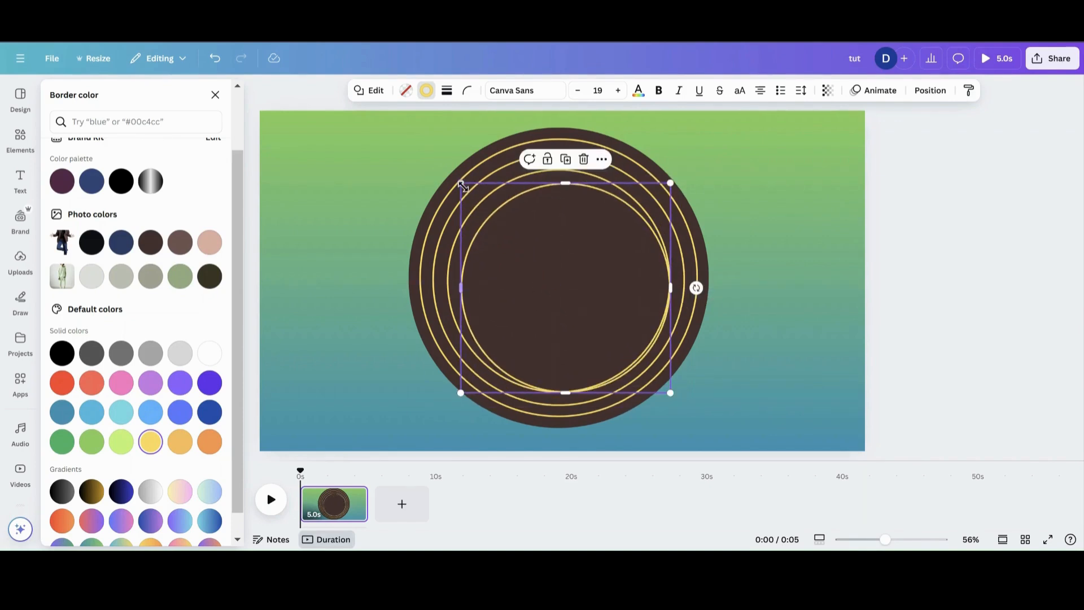
pyautogui.moveTo(463, 188); pyautogui.dragTo(476, 195)
pyautogui.moveTo(540, 297)
pyautogui.mouseDown()
pyautogui.moveTo(530, 279)
pyautogui.moveTo(534, 288)
pyautogui.mouseUp()
# - Select all four yellow rings and align them to each other's centre and middle
pyautogui.click(929, 91)
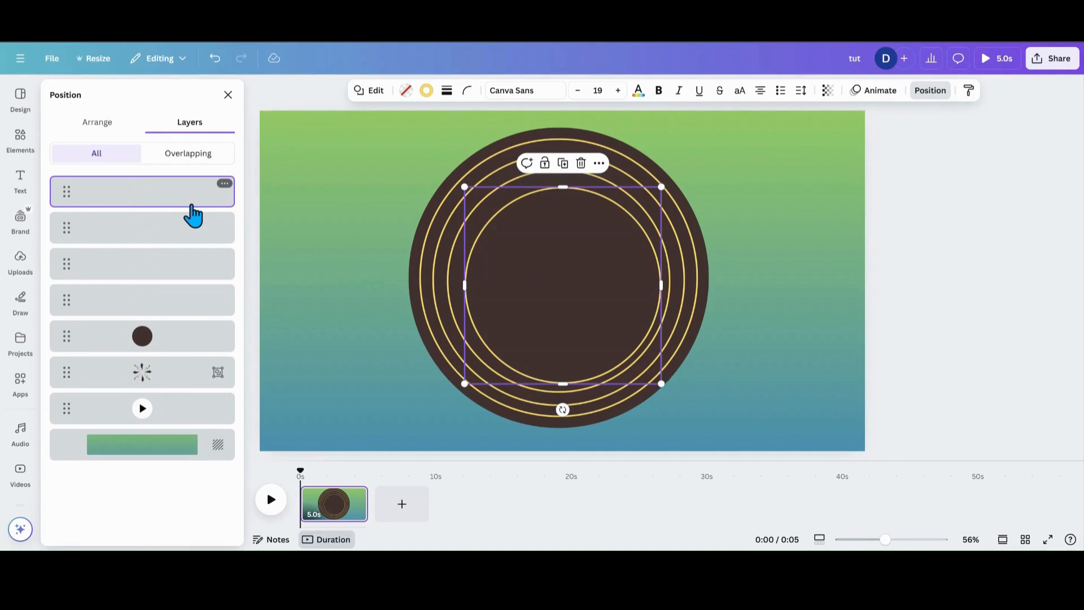
pyautogui.keyDown('shift'); pyautogui.click(175, 308); pyautogui.keyUp('shift')
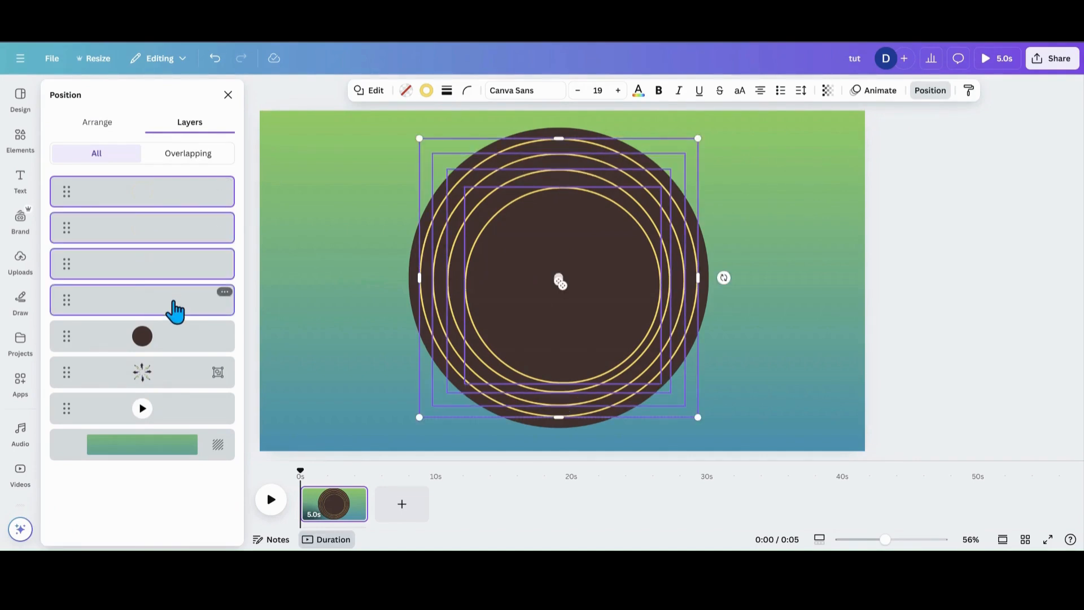
pyautogui.click(109, 125)
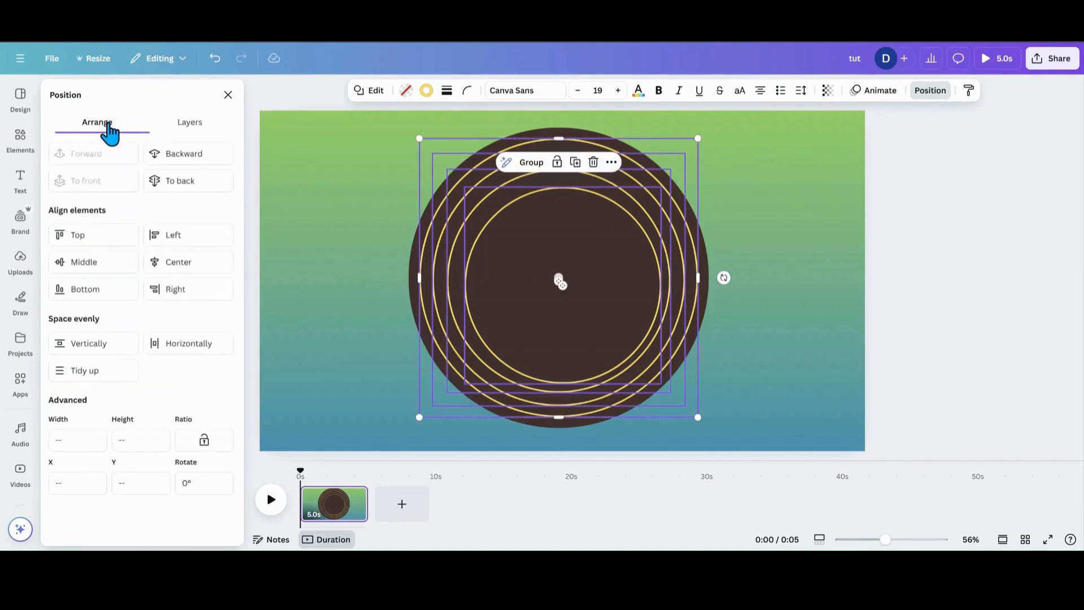
pyautogui.click(161, 263)
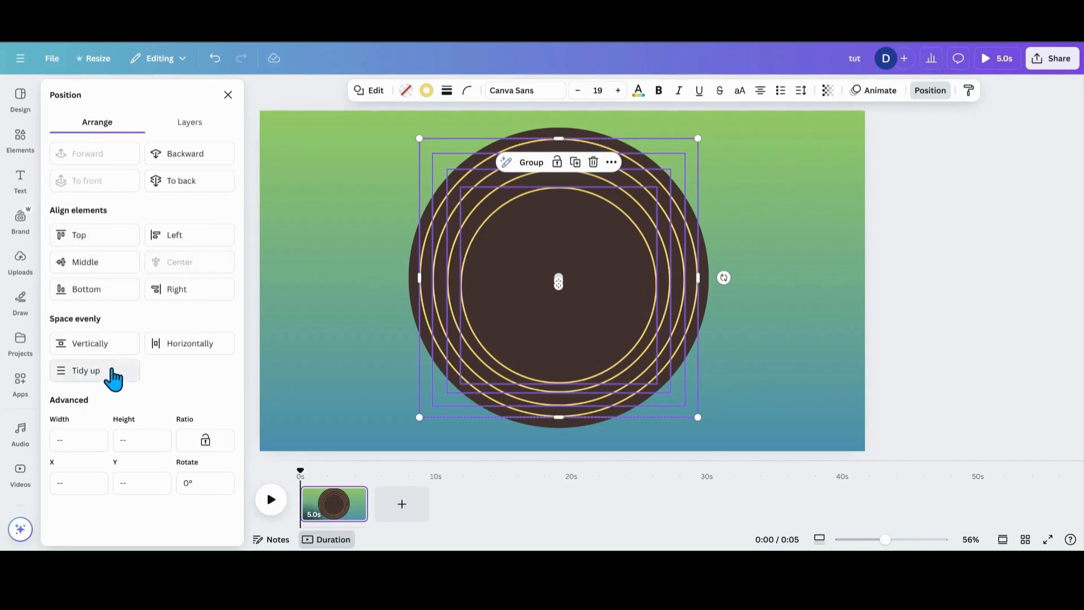
pyautogui.click(86, 261)
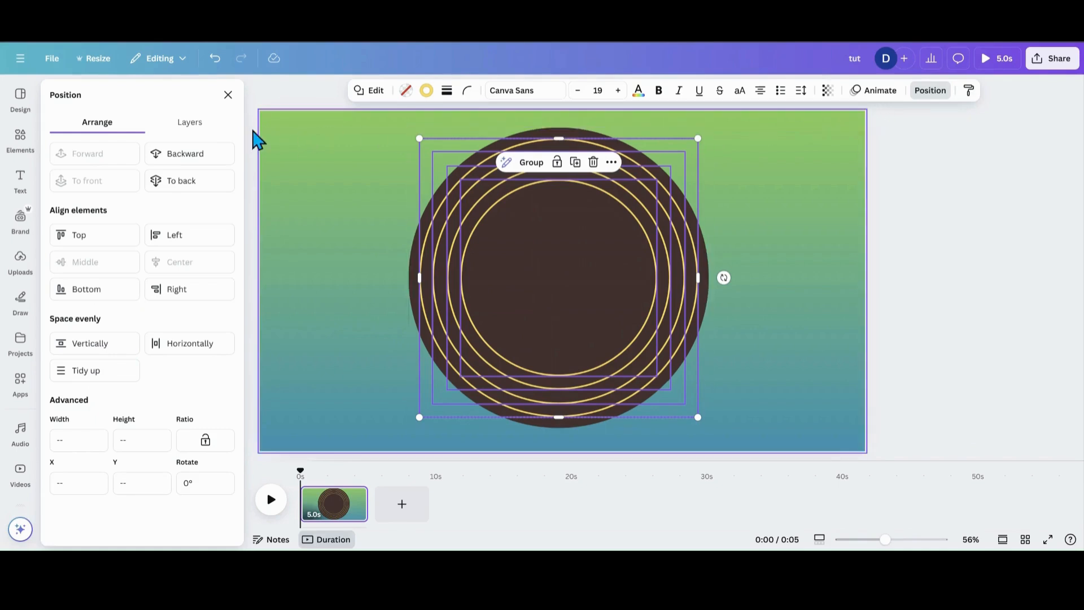
# - Group the four rings with the brown circle and move the group behind the figures and play button, directly above the background
pyautogui.click(211, 133)
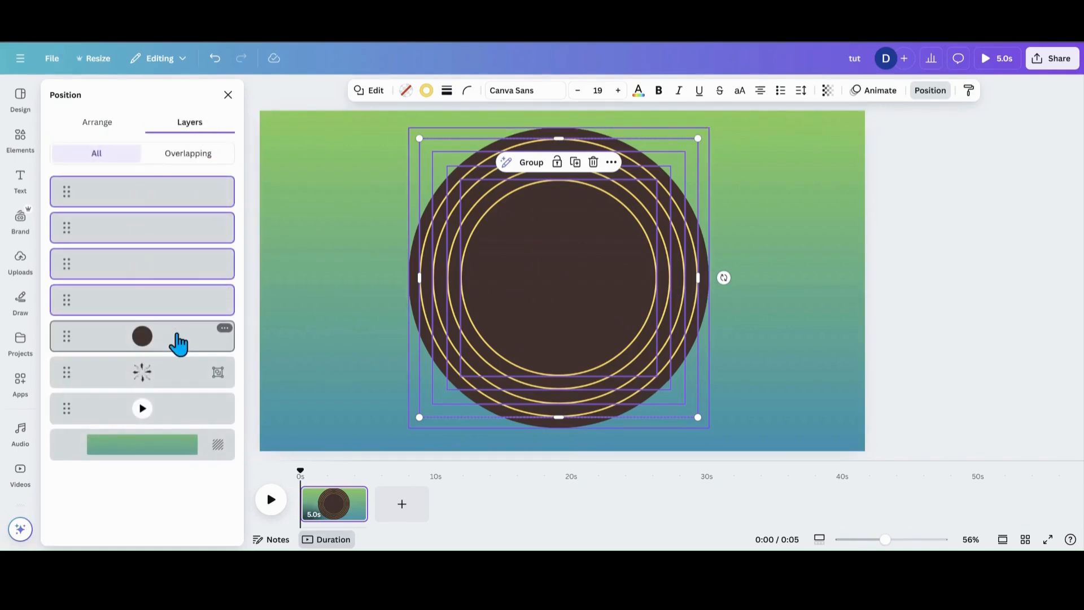
pyautogui.keyDown('shift'); pyautogui.click(178, 352); pyautogui.keyUp('shift')
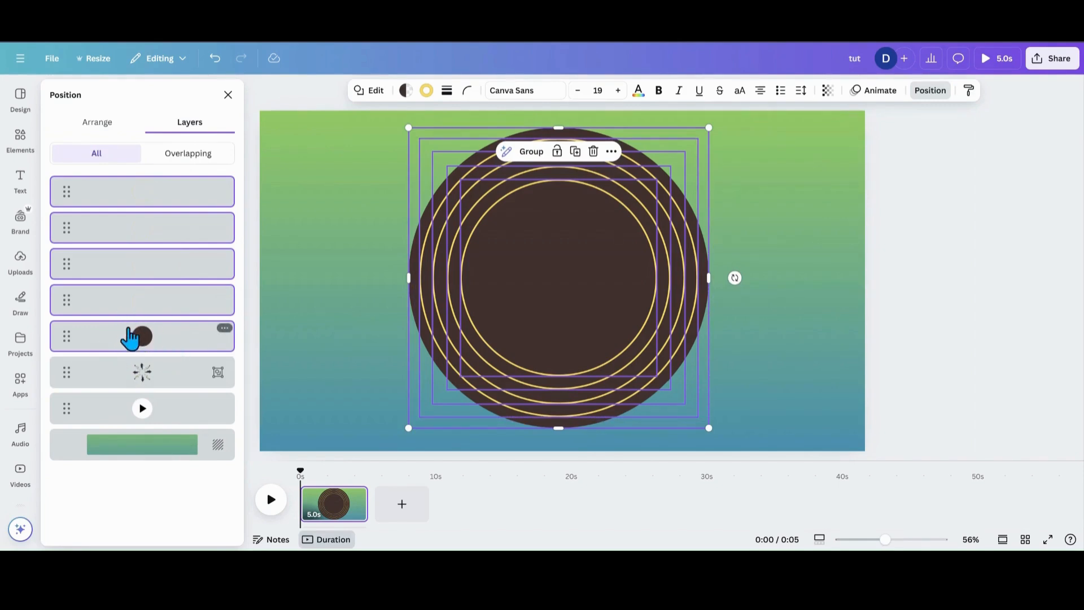
pyautogui.click(541, 159)
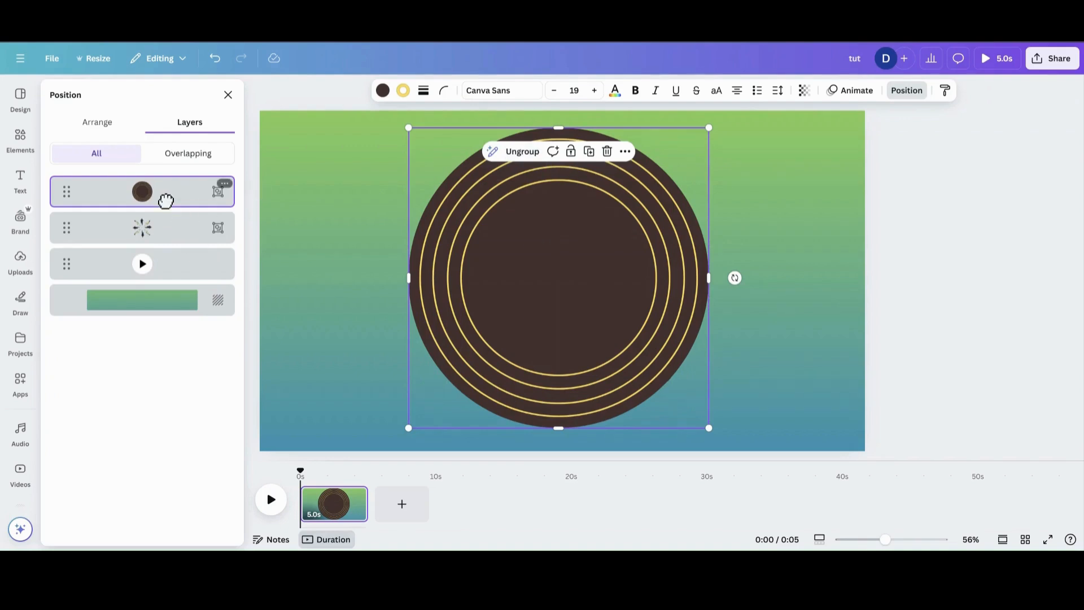
pyautogui.moveTo(165, 198); pyautogui.dragTo(164, 283)
pyautogui.click(316, 246)
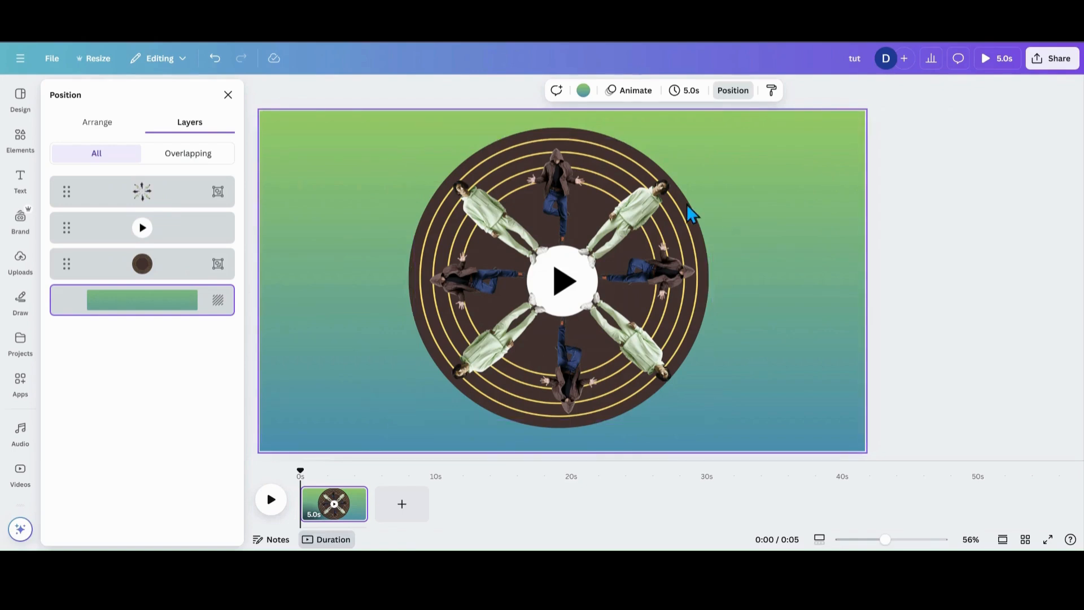
# - Select the figures, play button and disc together, scale them down and reposition them near the middle of the canvas
pyautogui.moveTo(367, 141); pyautogui.dragTo(745, 384)
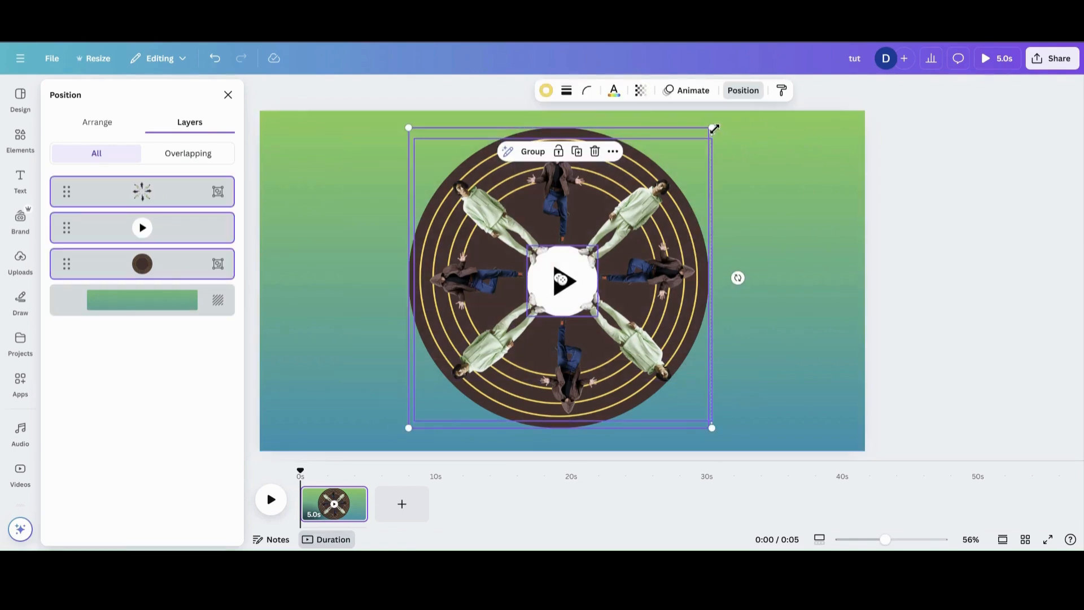
pyautogui.moveTo(710, 129); pyautogui.dragTo(629, 211)
pyautogui.moveTo(526, 344); pyautogui.dragTo(578, 296)
pyautogui.click(389, 379)
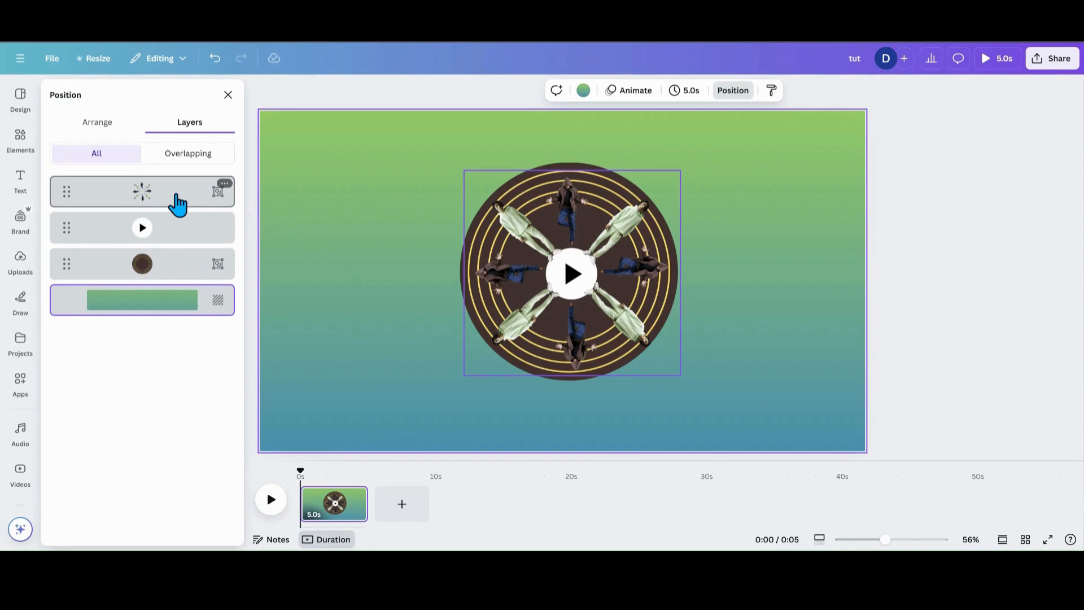
# - Apply the Rotate add-on animation effect to the group of figures
pyautogui.click(177, 204)
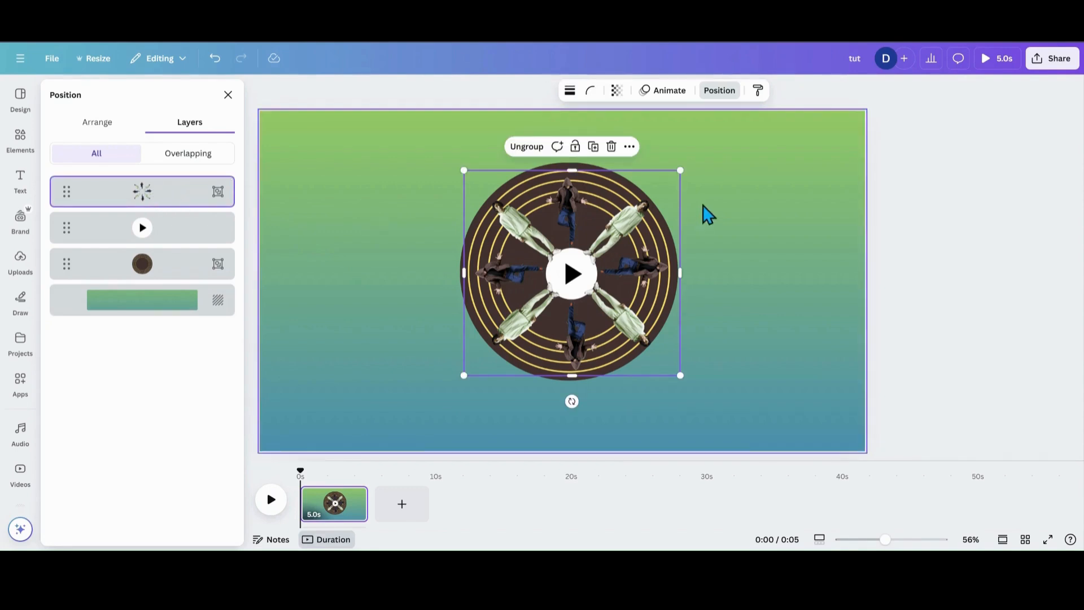
pyautogui.click(675, 99)
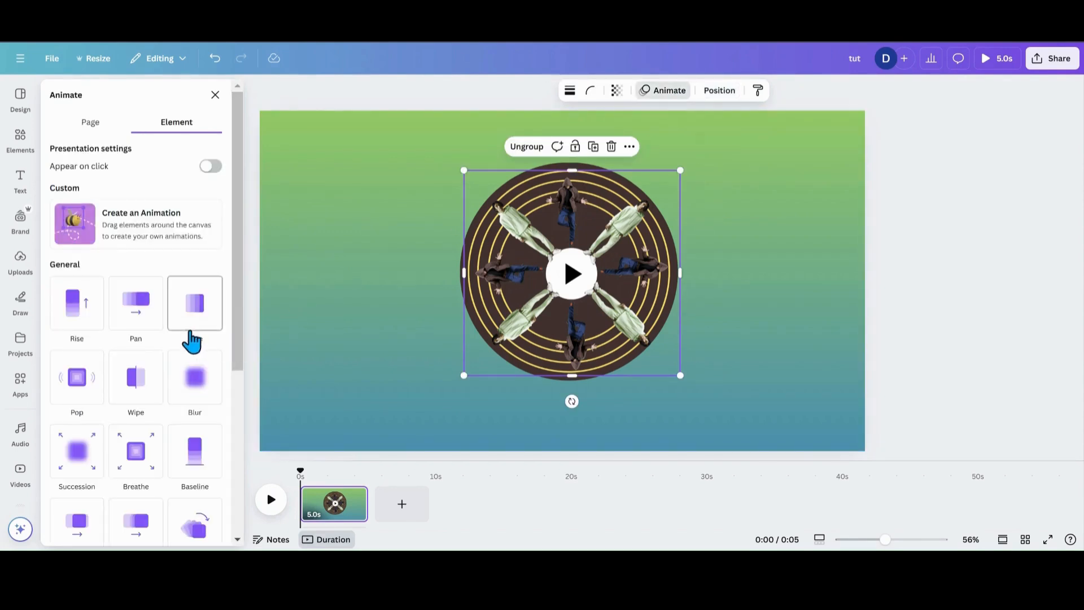
pyautogui.scroll(-5, 186, 344)
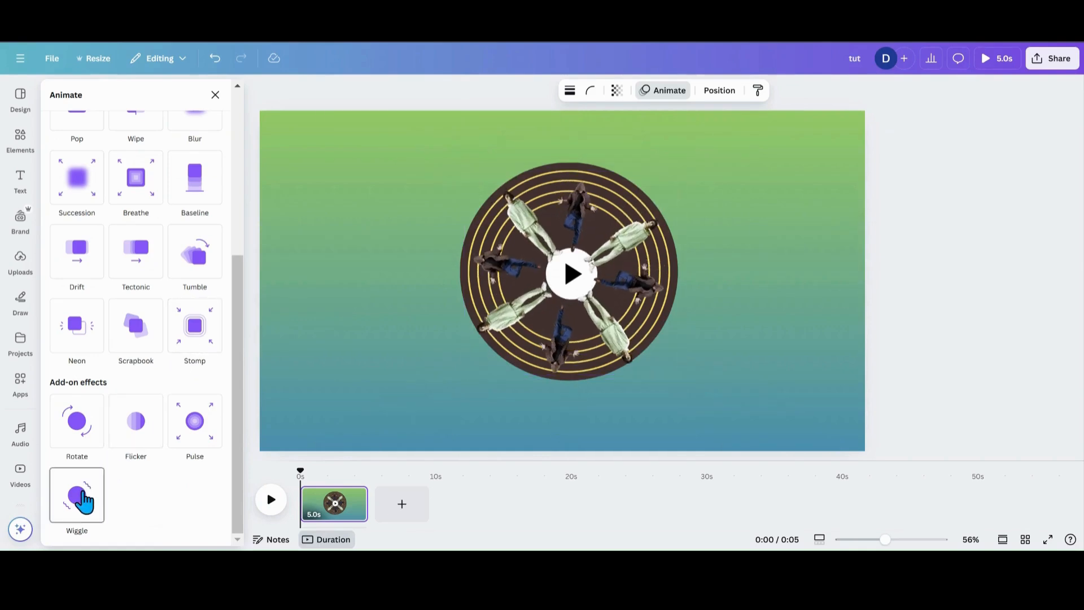
pyautogui.click(89, 452)
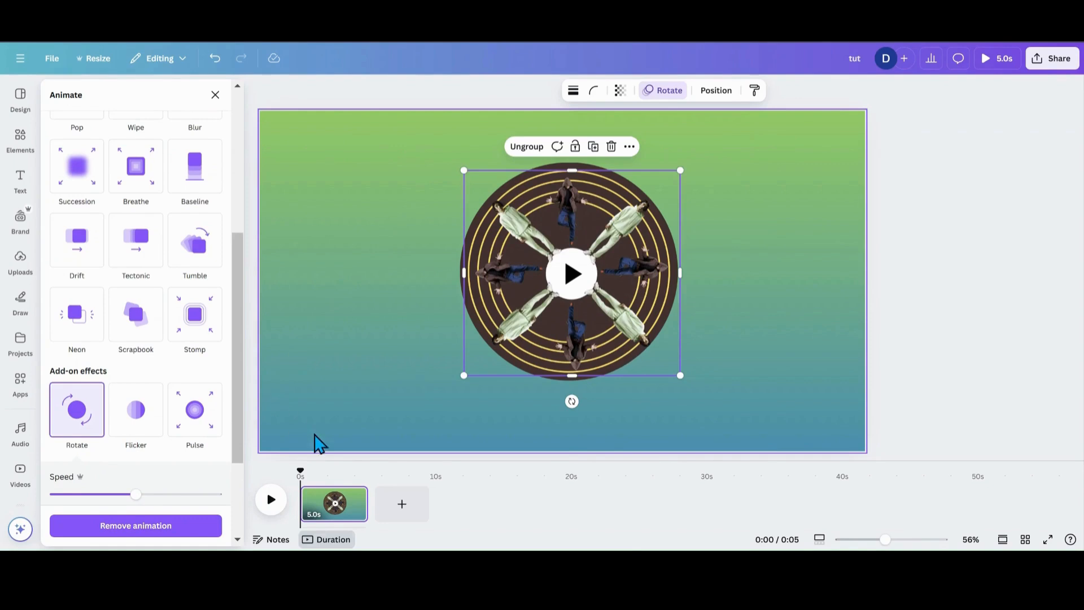
# - Extend the page's duration to 13.2 seconds and play back the rotating figures
pyautogui.moveTo(362, 503)
pyautogui.moveTo(377, 502); pyautogui.dragTo(405, 508)
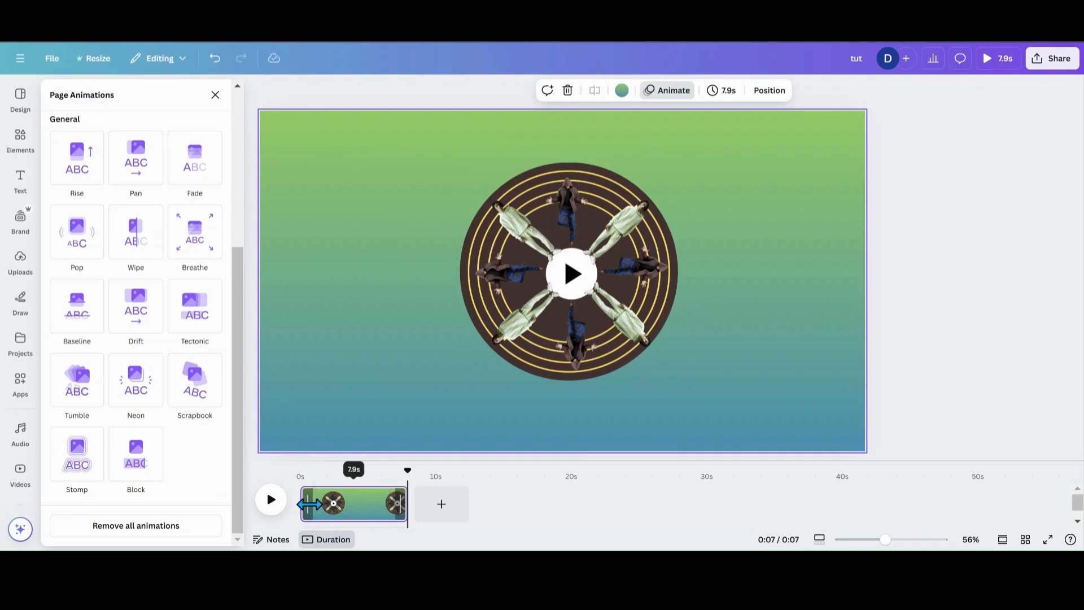
pyautogui.click(271, 507)
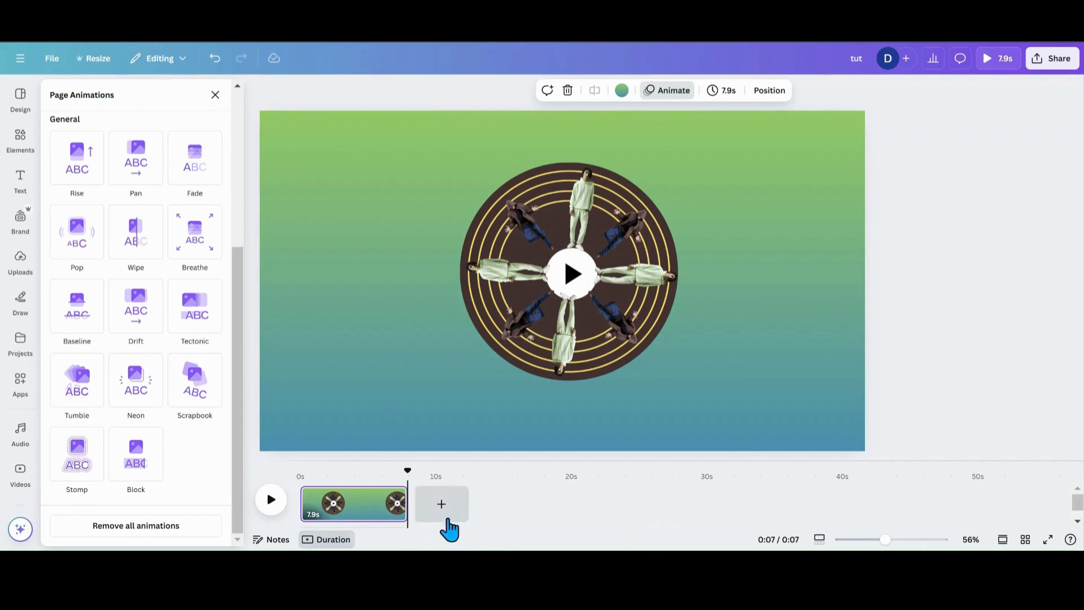
pyautogui.moveTo(410, 505); pyautogui.dragTo(425, 504)
pyautogui.moveTo(476, 499); pyautogui.dragTo(479, 500)
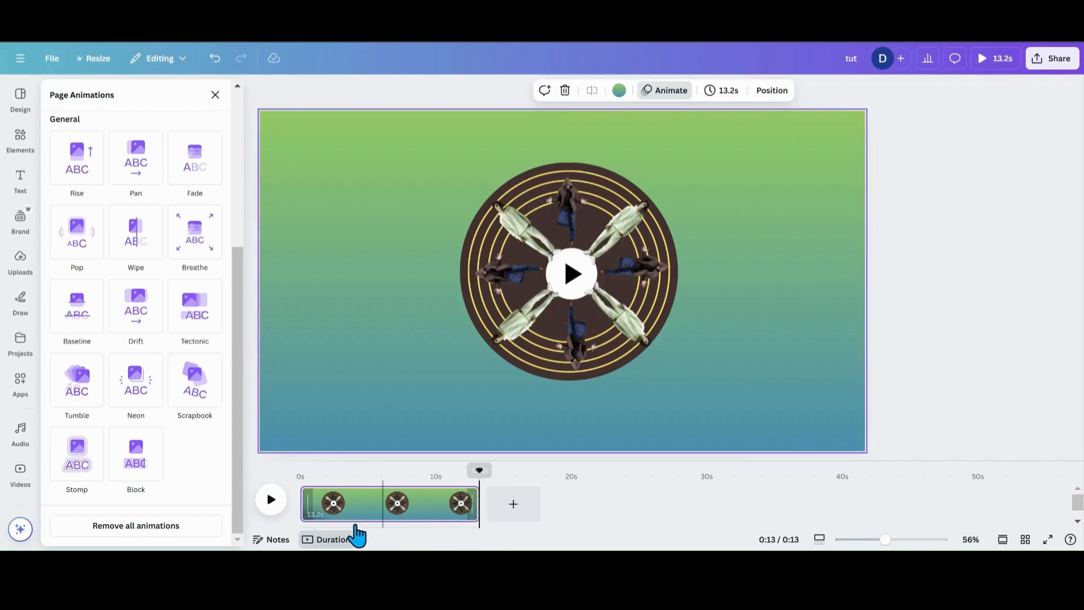
pyautogui.click(271, 501)
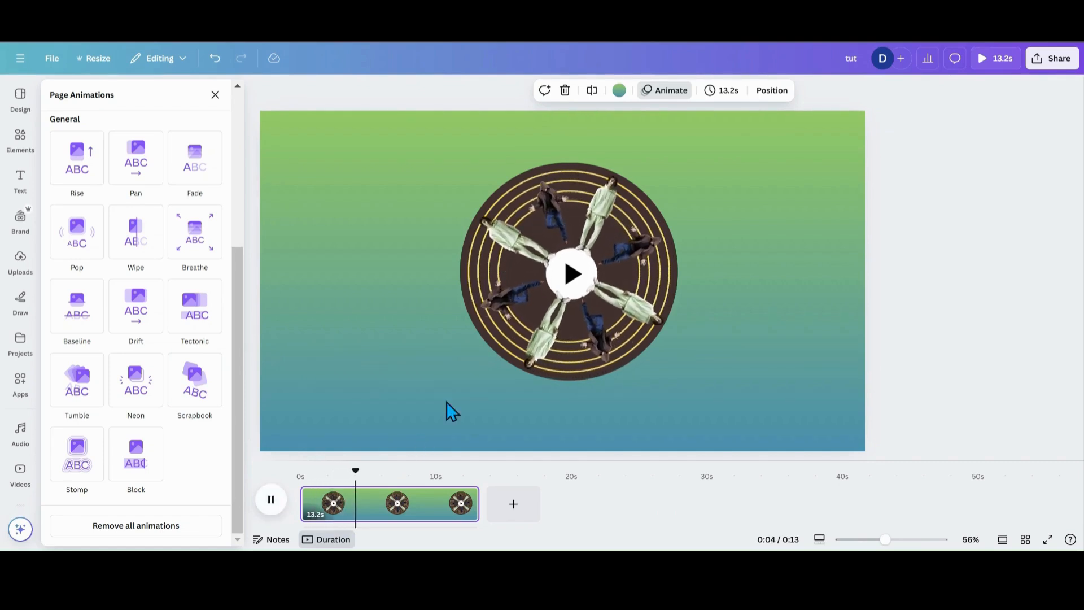
# - Apply the Pulse add-on effect to the play button graphic and preview the page from its start
pyautogui.click(571, 285)
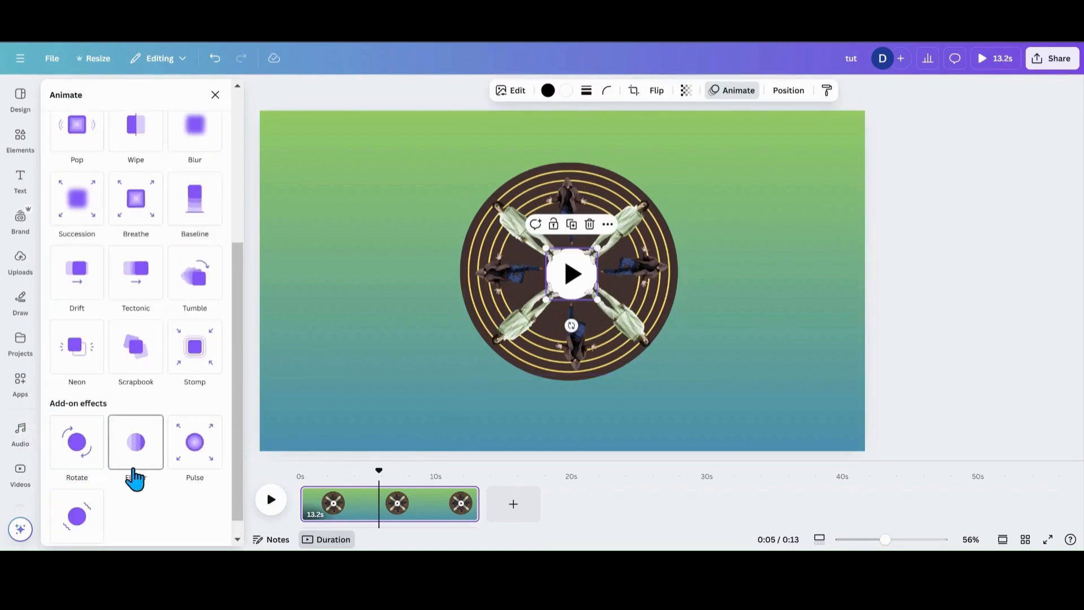
pyautogui.click(197, 456)
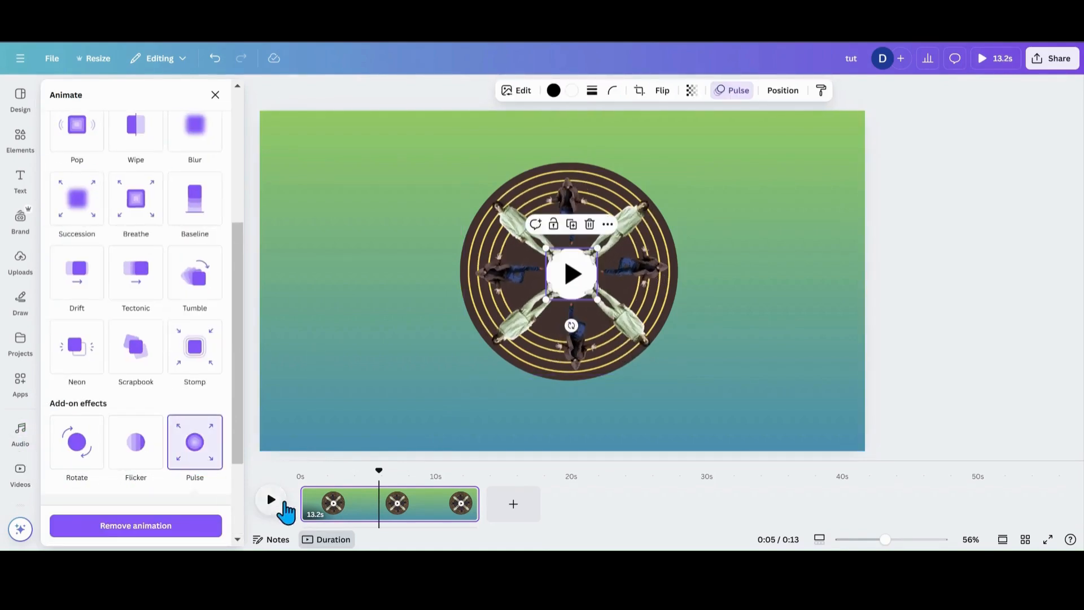
pyautogui.click(300, 502)
pyautogui.click(270, 500)
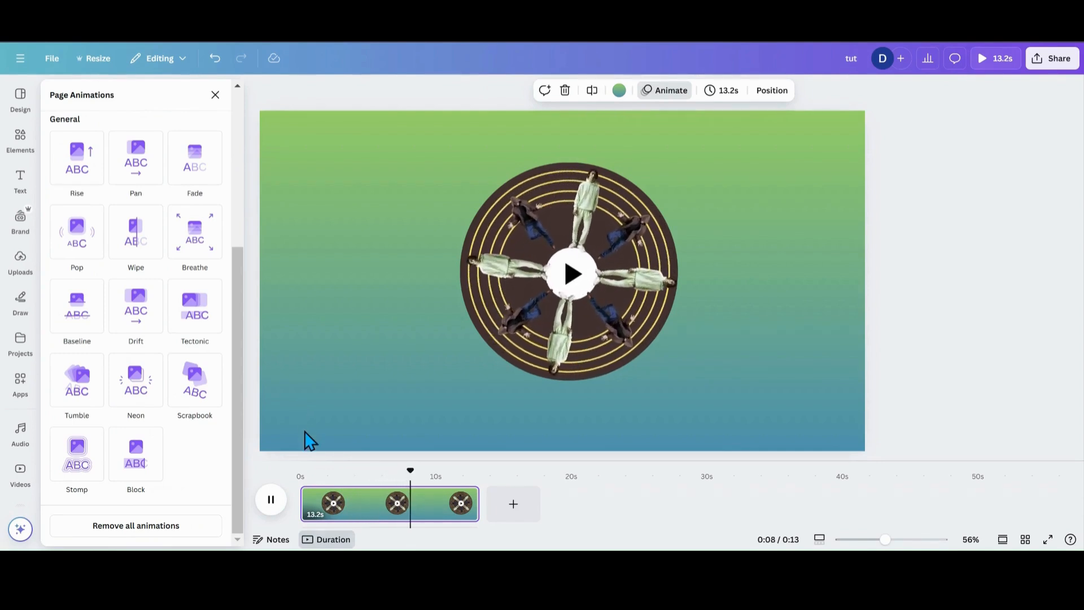
pyautogui.click(301, 504)
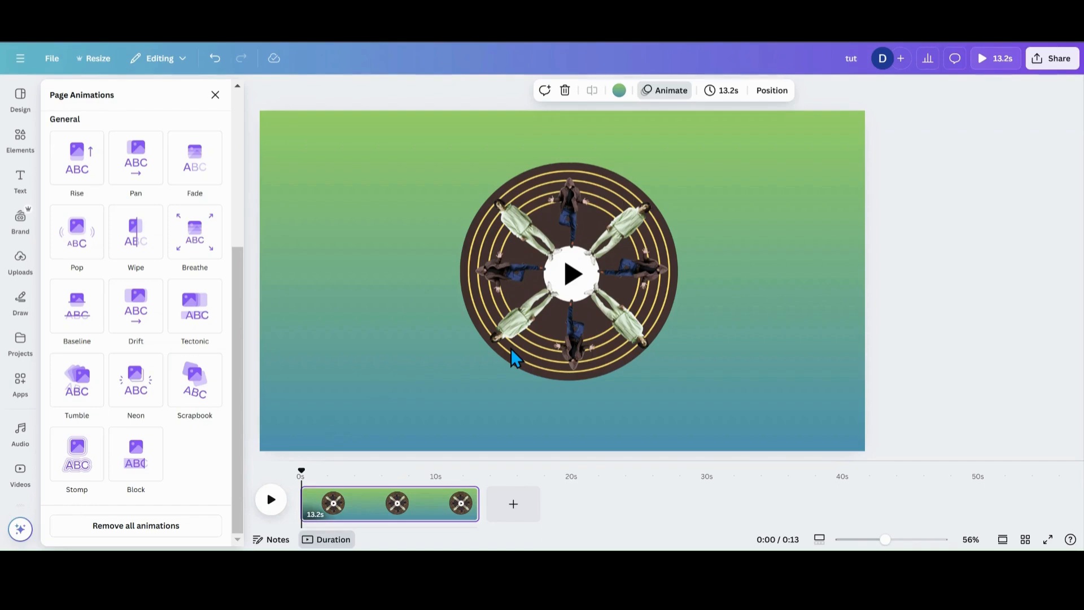
# - Open the design's download settings
pyautogui.click(53, 61)
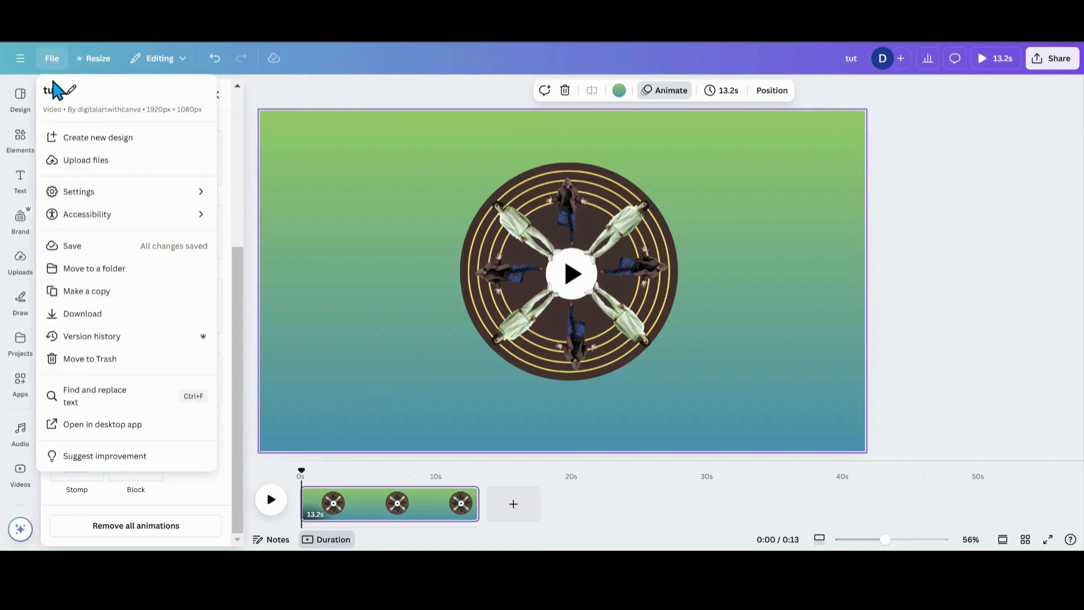
pyautogui.click(97, 314)
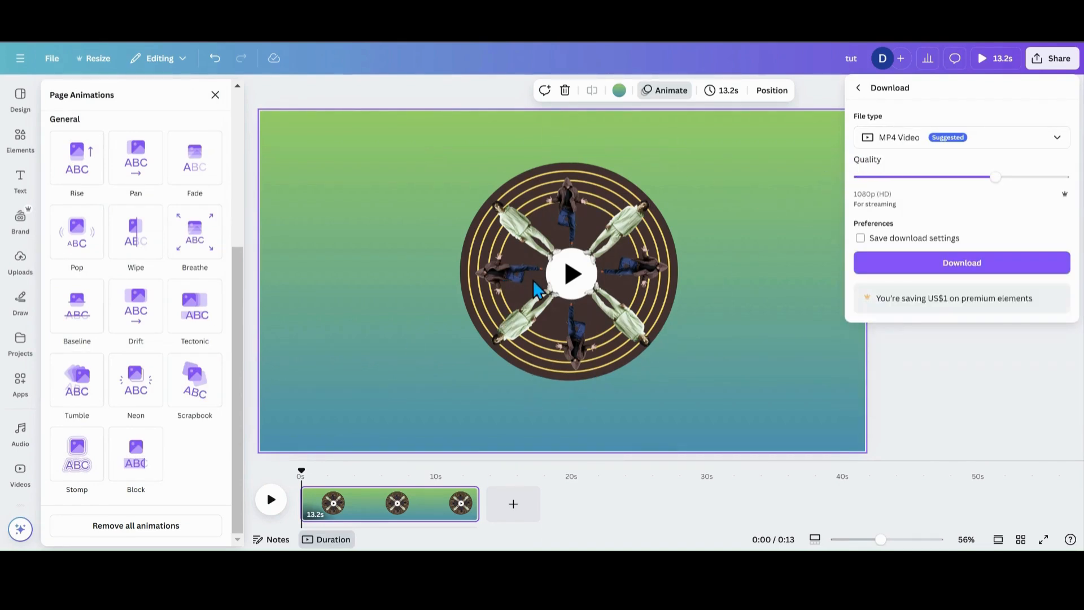
# - Try PNG as the download file type and switch back to MP4 Video
pyautogui.click(1065, 142)
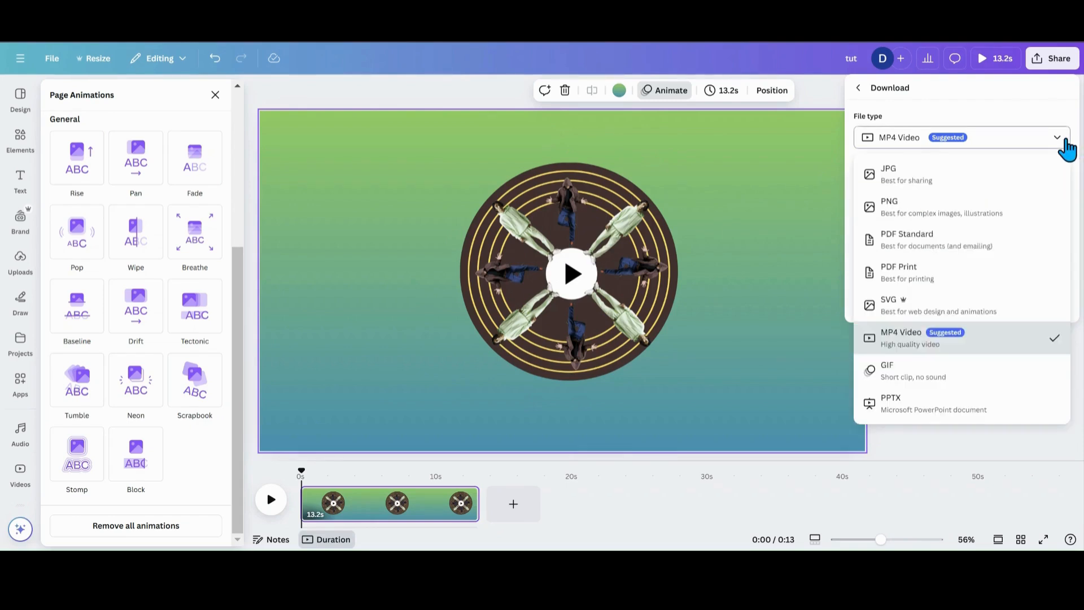
pyautogui.click(952, 221)
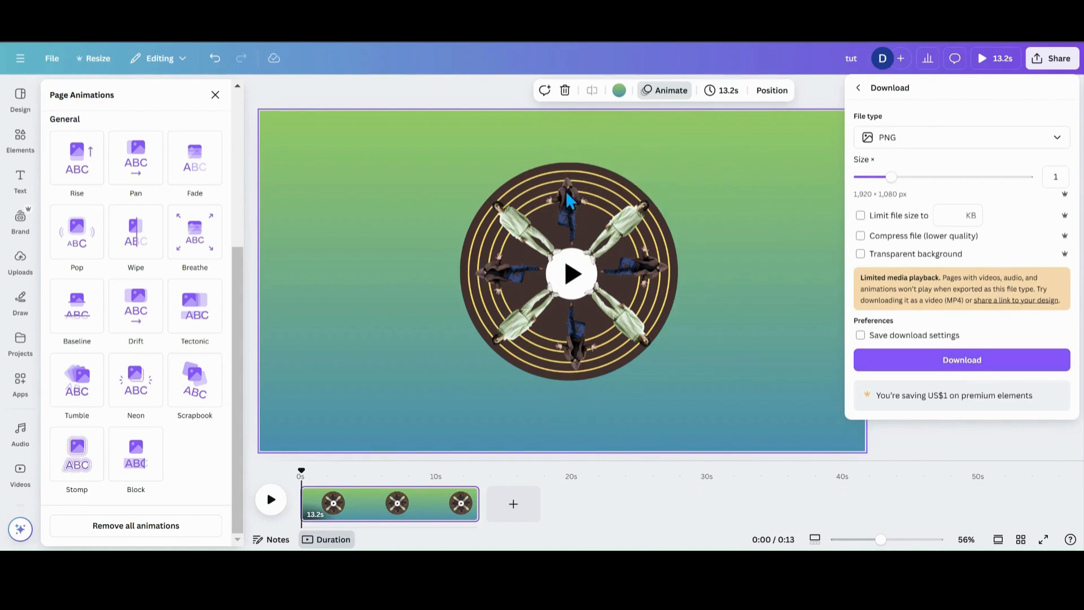
pyautogui.click(1057, 145)
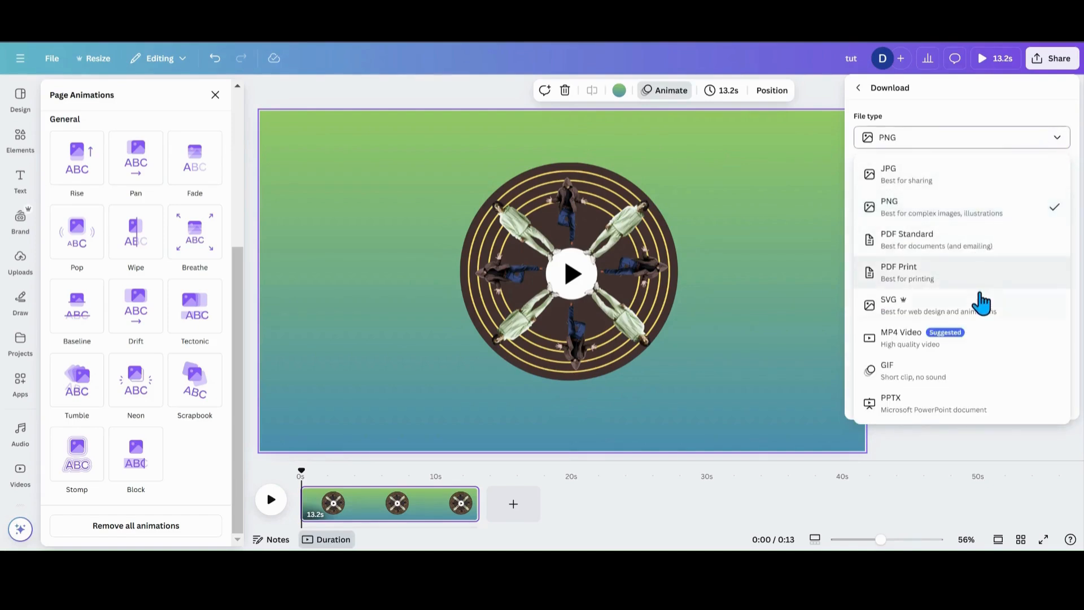
pyautogui.click(980, 342)
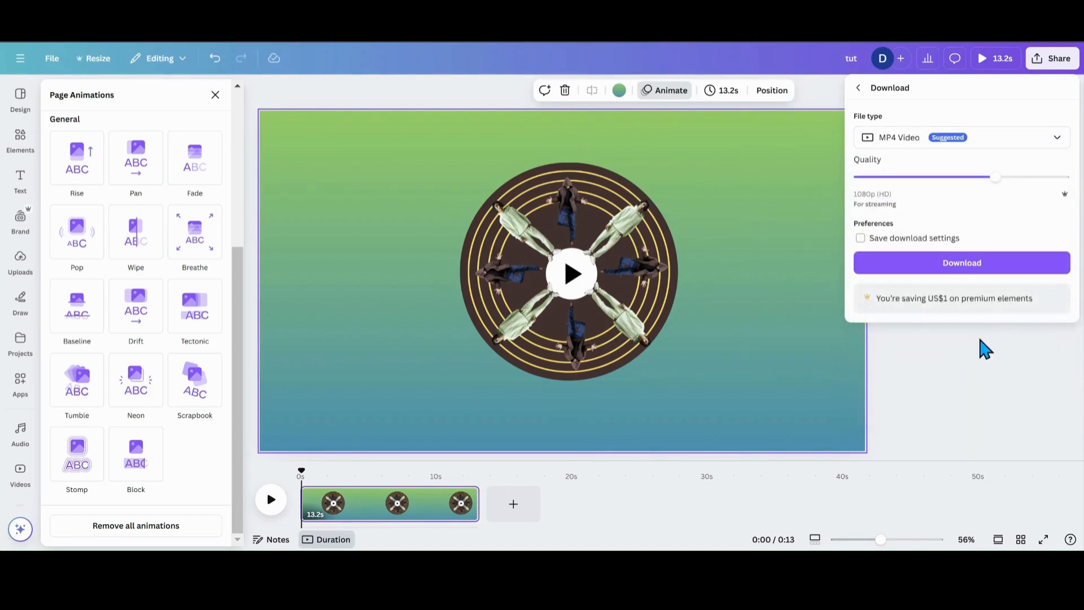